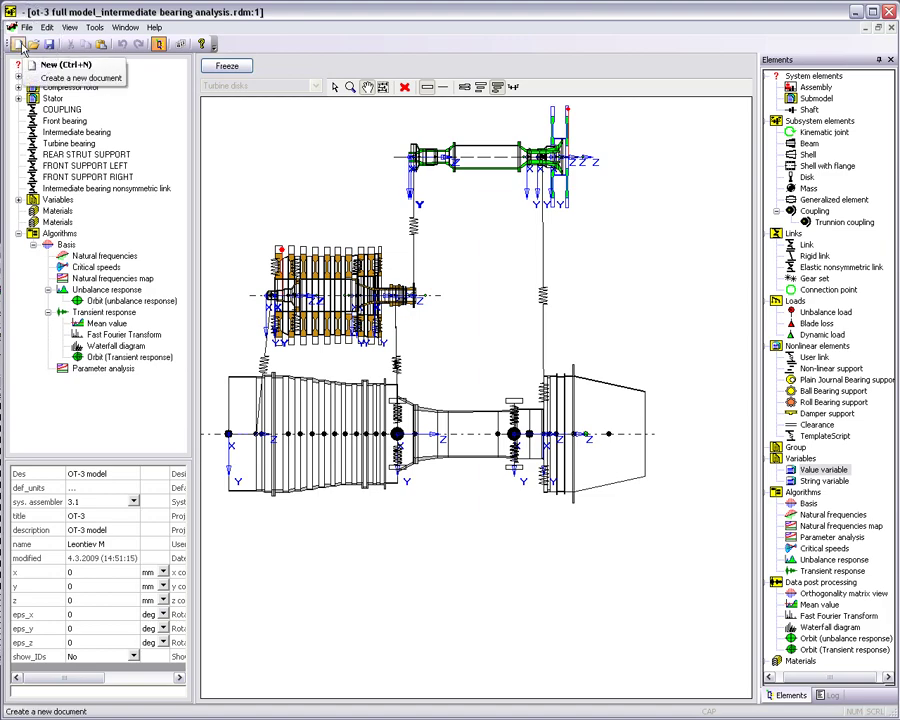
- Start a new model with Shaft 1 and define its first beam by length
left_click(18, 47)
left_click(806, 109)
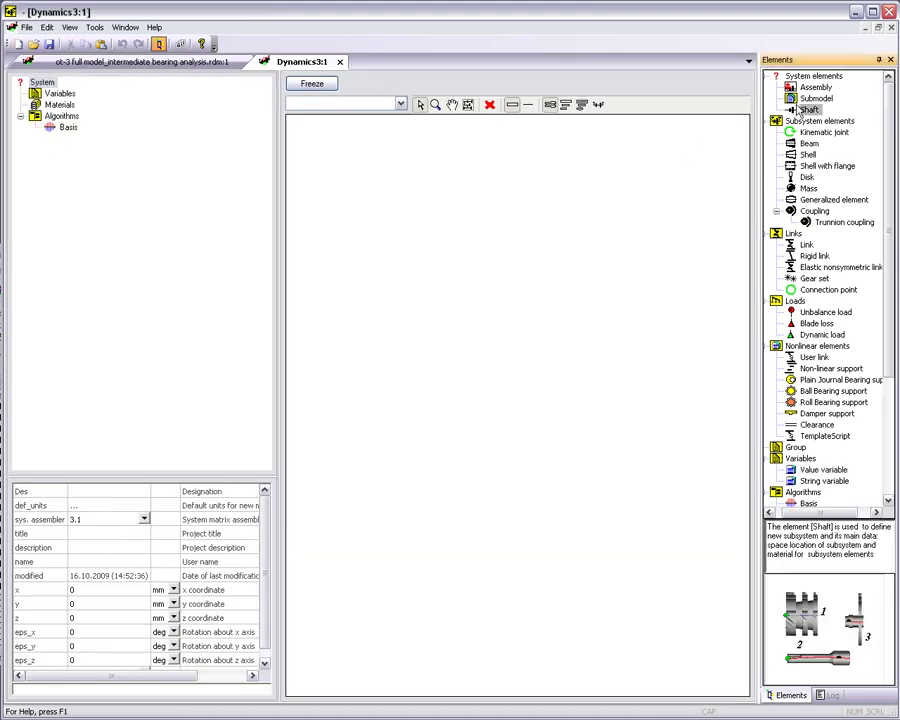
double_click(805, 110)
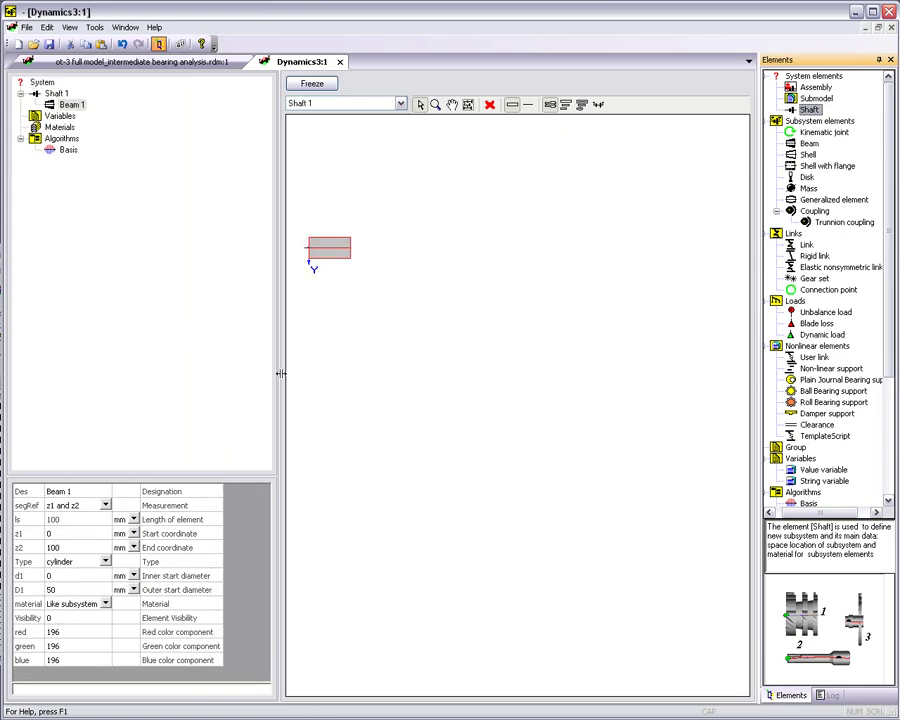
left_click_drag(281, 373, 135, 410)
left_click(86, 506)
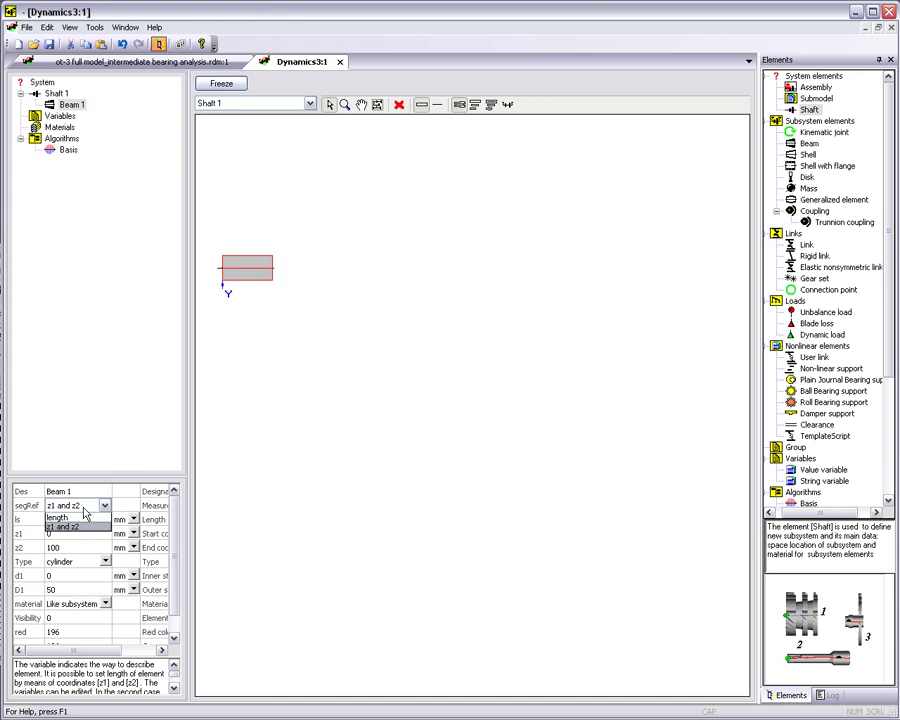
left_click(84, 517)
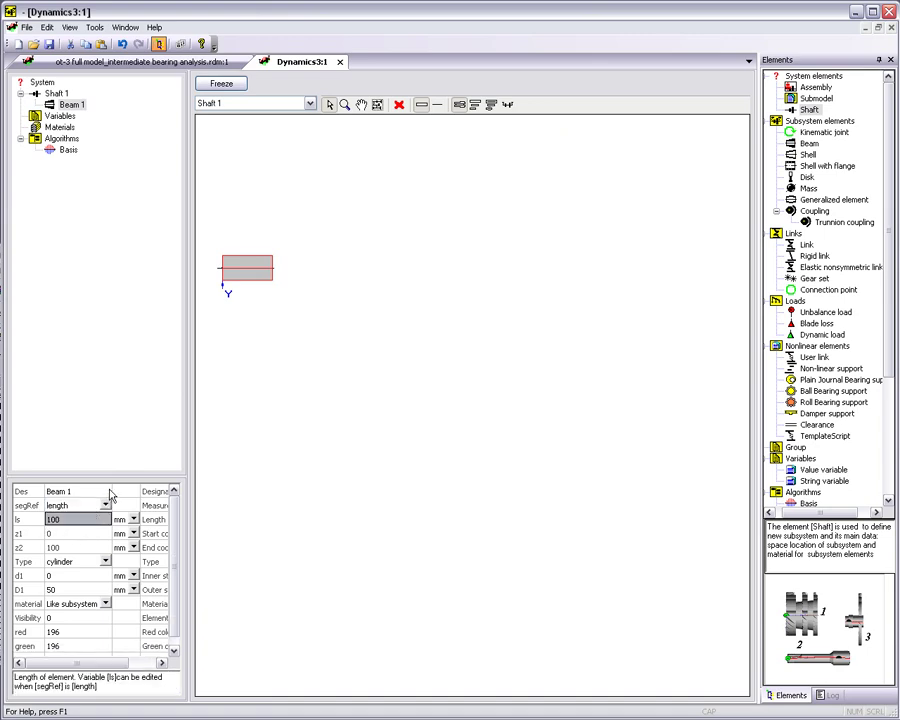
left_click_drag(124, 479, 138, 349)
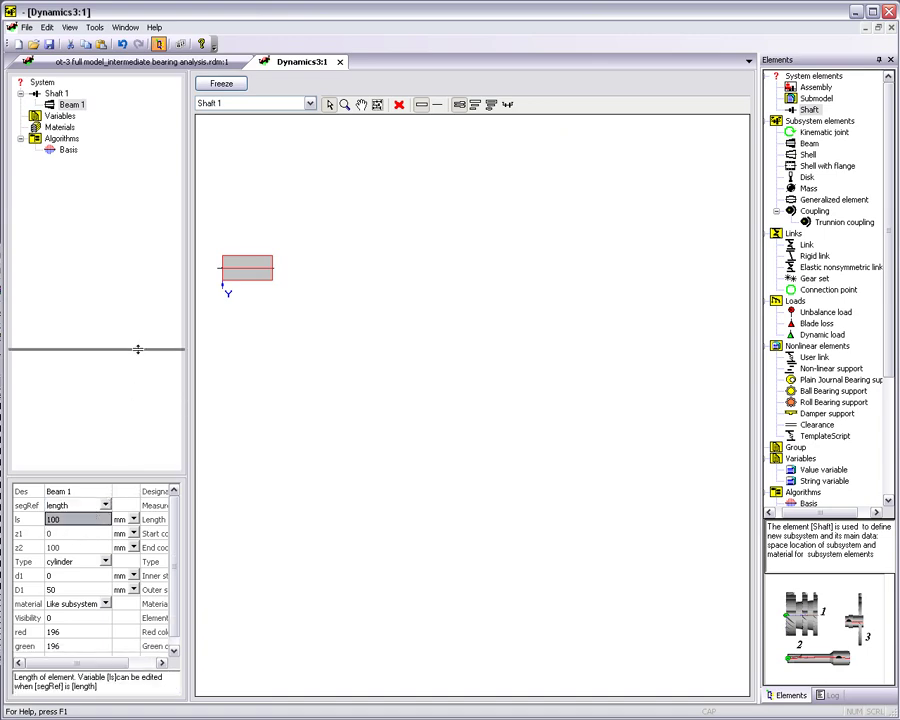
- Copy Beam 1 four times to make five 100 mm beams spanning z 0–500, ending with z1/z2
right_click(253, 278)
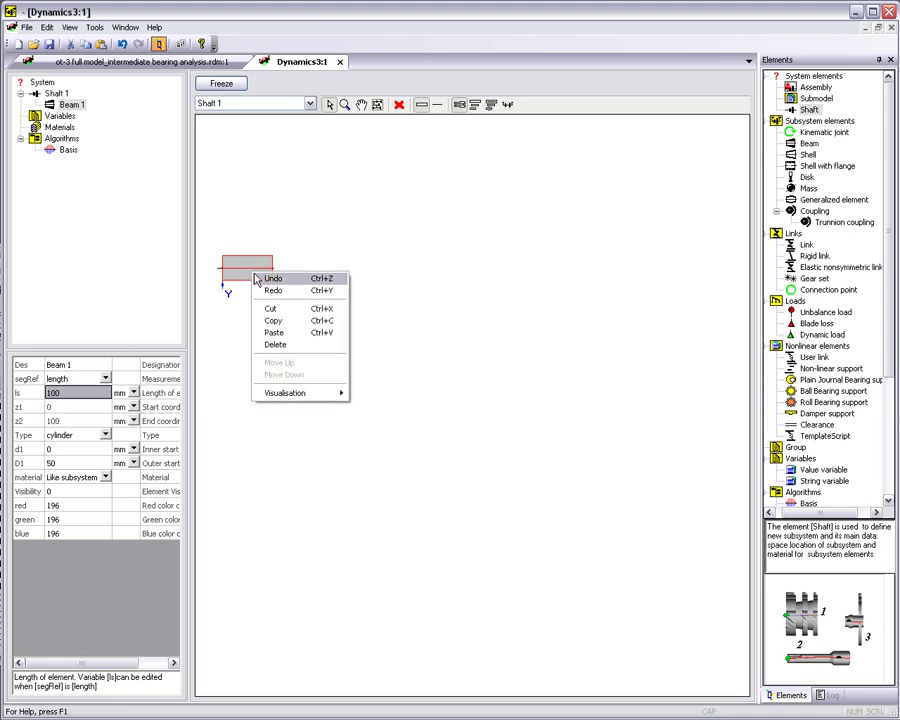
left_click(277, 322)
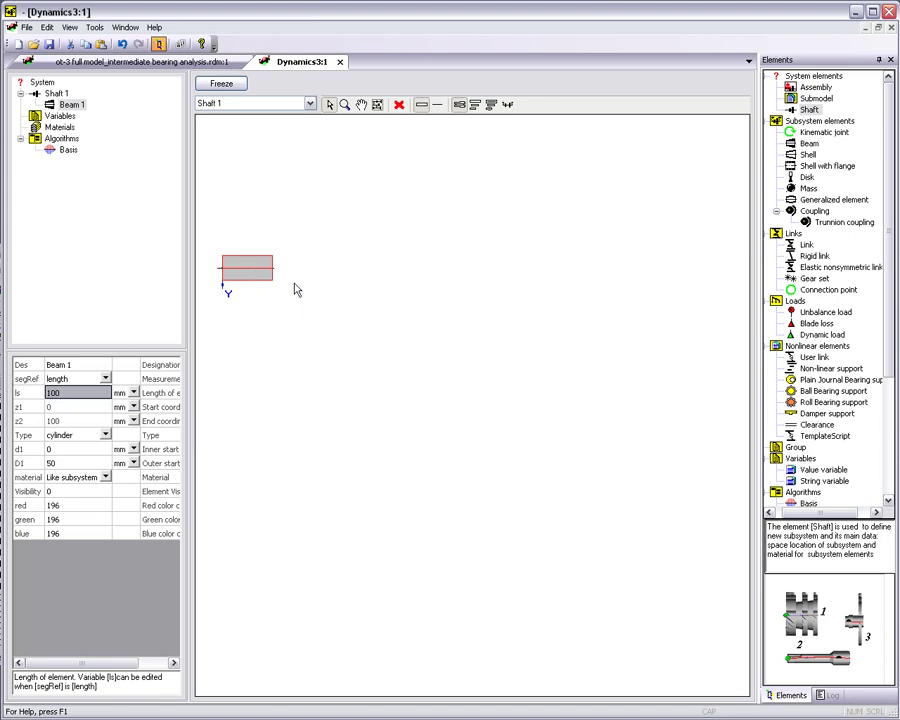
right_click(295, 280)
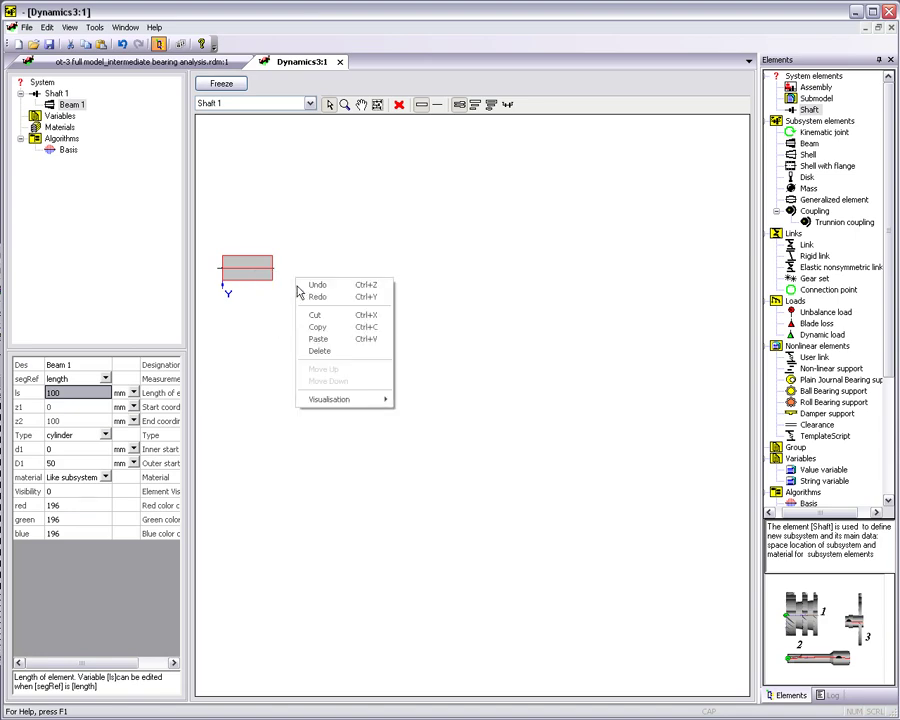
left_click(317, 340)
left_click(400, 269)
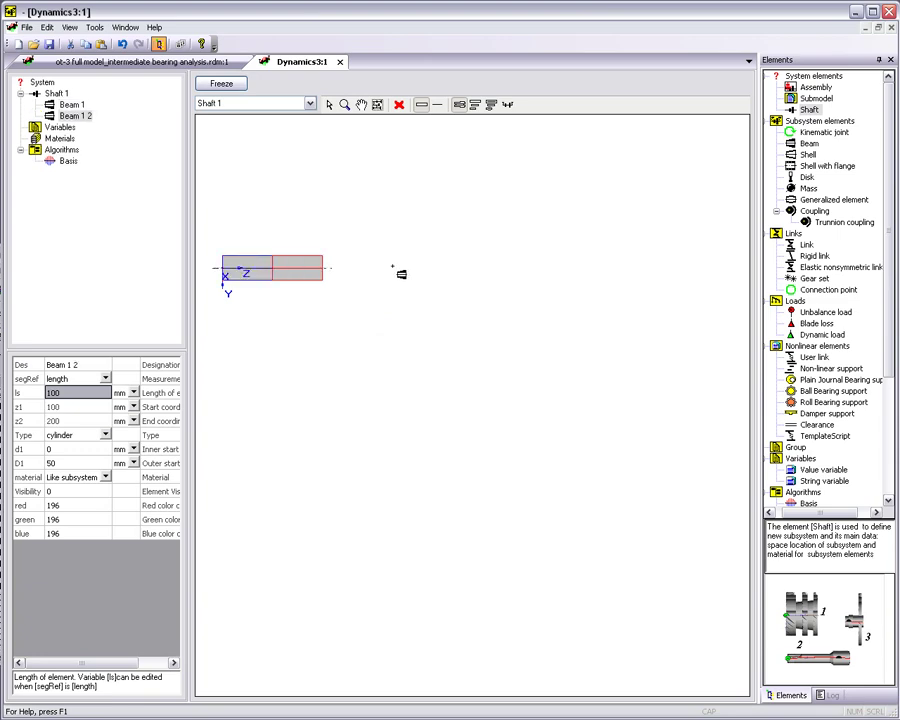
left_click(432, 271)
left_click(482, 288)
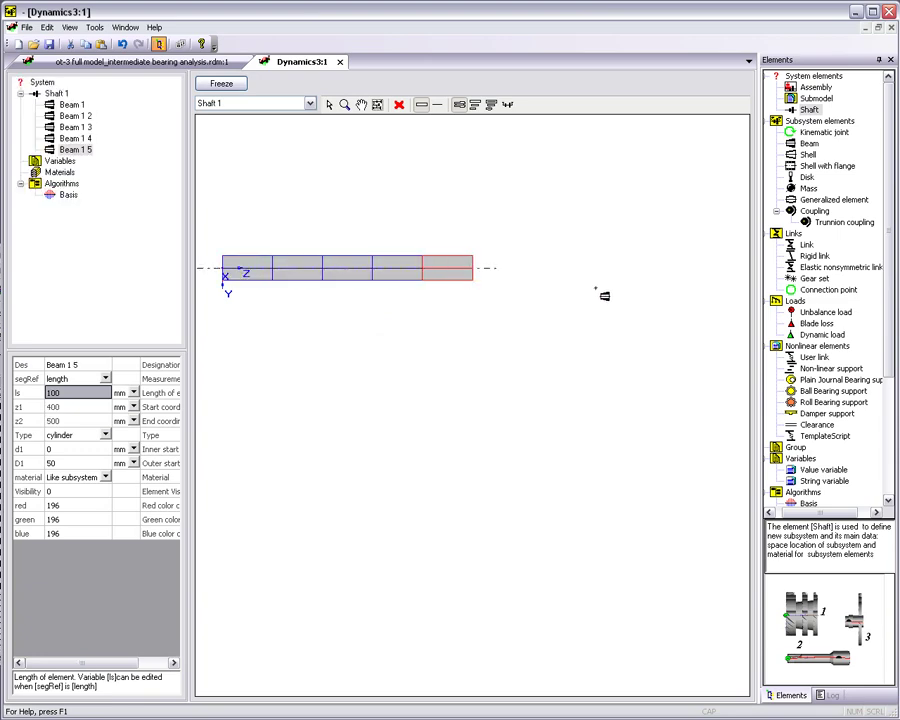
left_click(75, 378)
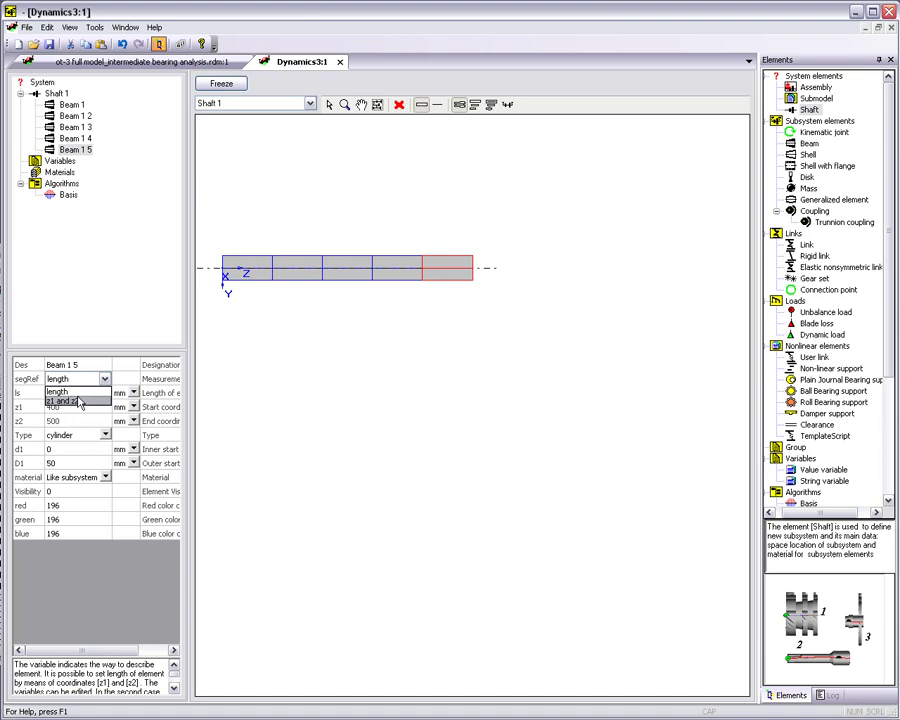
left_click(80, 401)
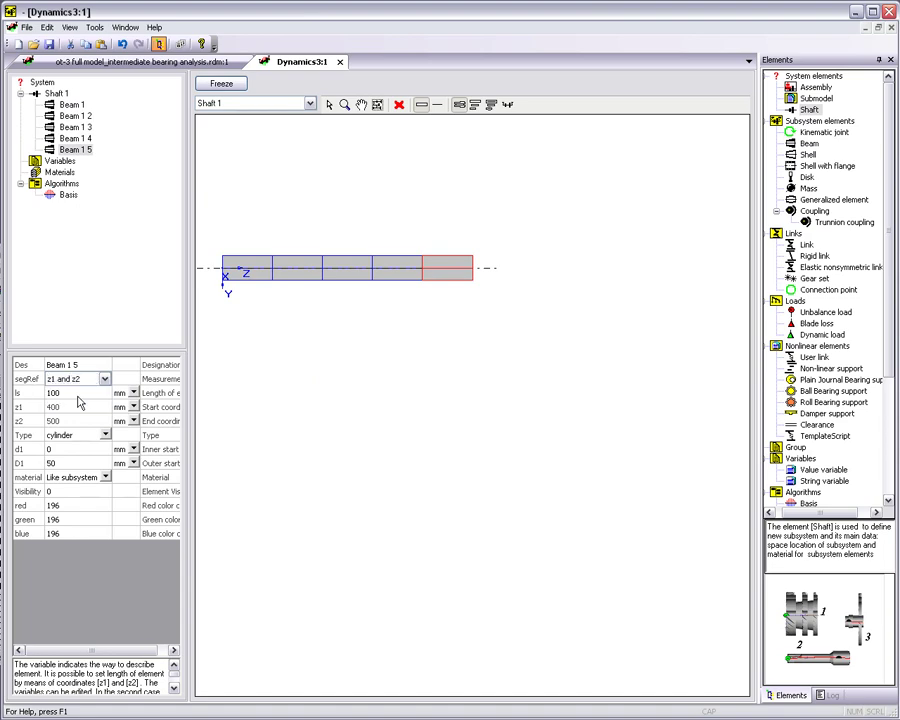
- Drop a large disk-like beam at the shaft's right end
left_click(806, 144)
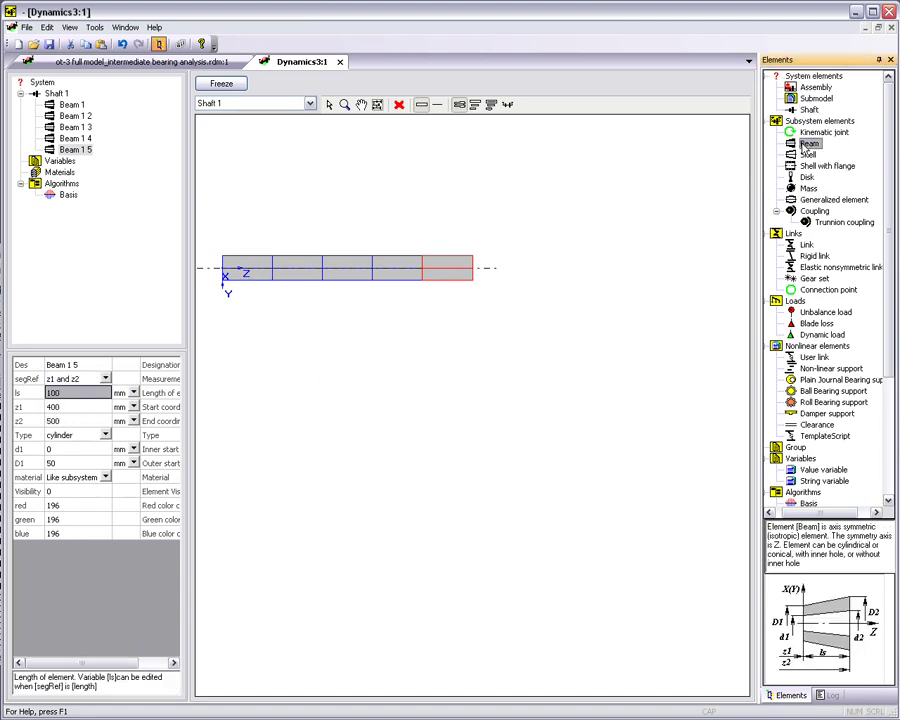
left_click_drag(806, 147, 493, 131)
left_click_drag(493, 131, 491, 124)
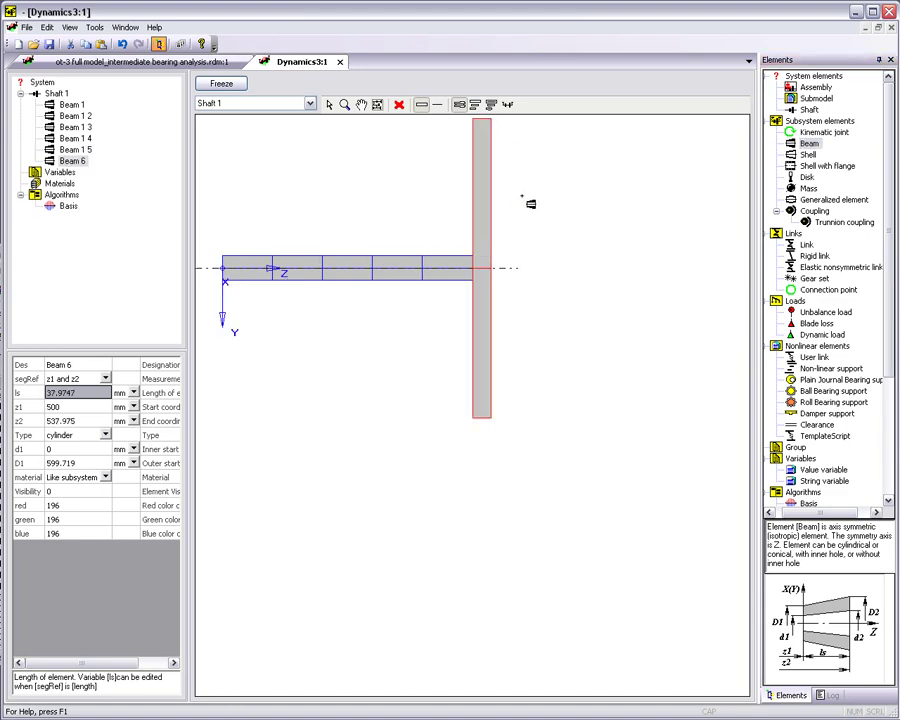
- Add a 50 mm diameter beam after the disk reaching z = 1000
left_click_drag(720, 265, 721, 264)
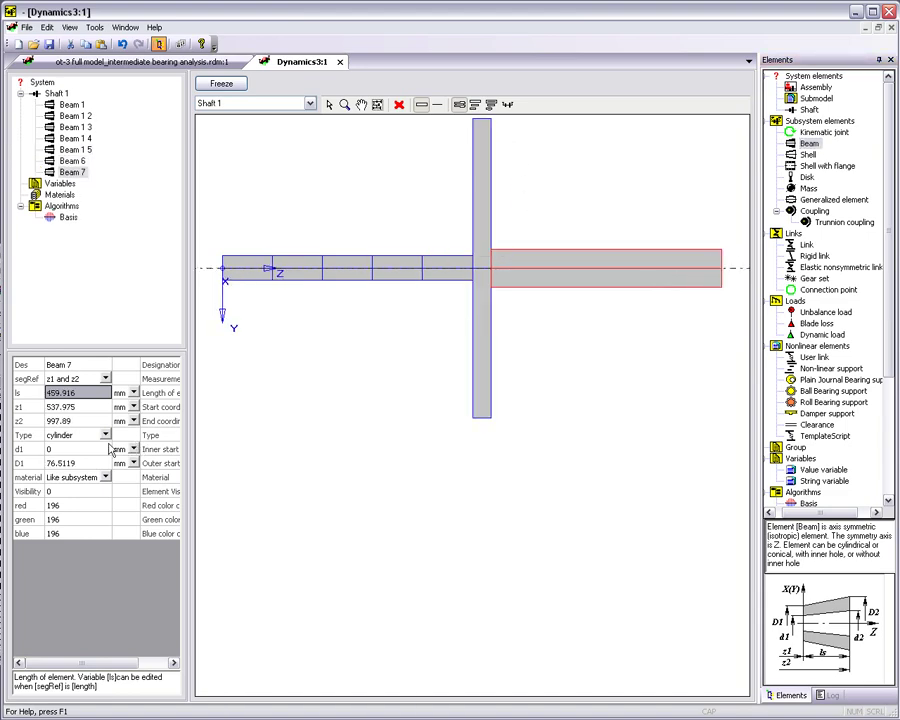
left_click(71, 422)
type("1")
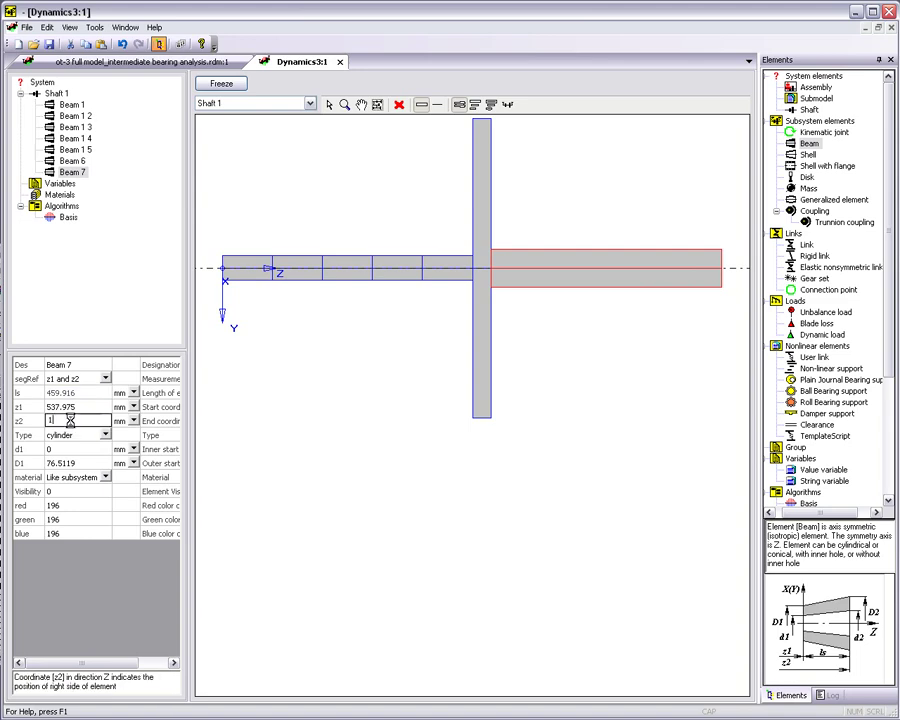
type("000")
left_click(62, 465)
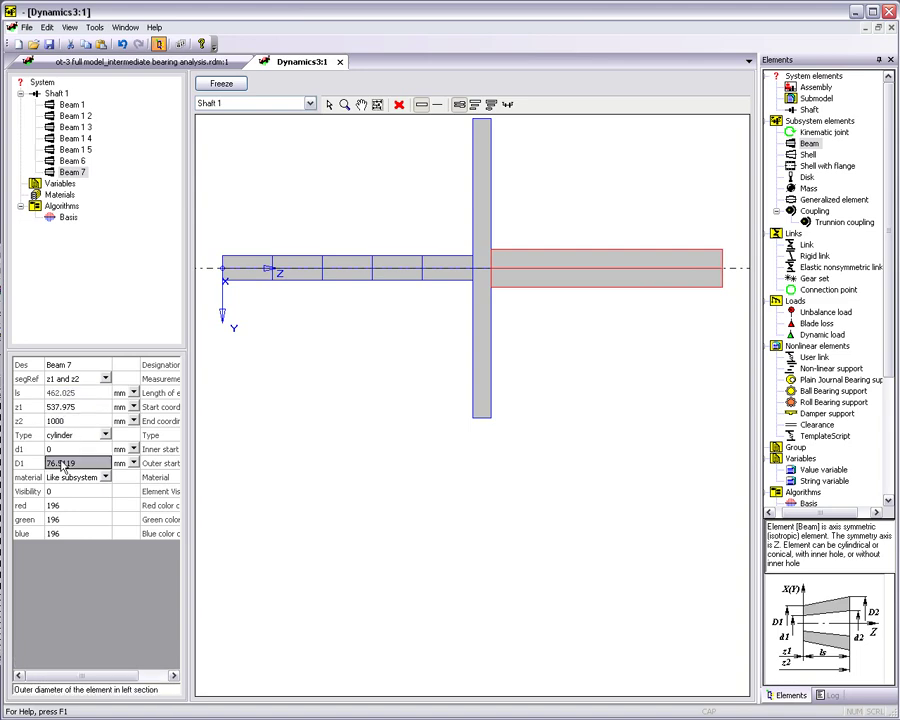
type("50")
left_click(59, 451)
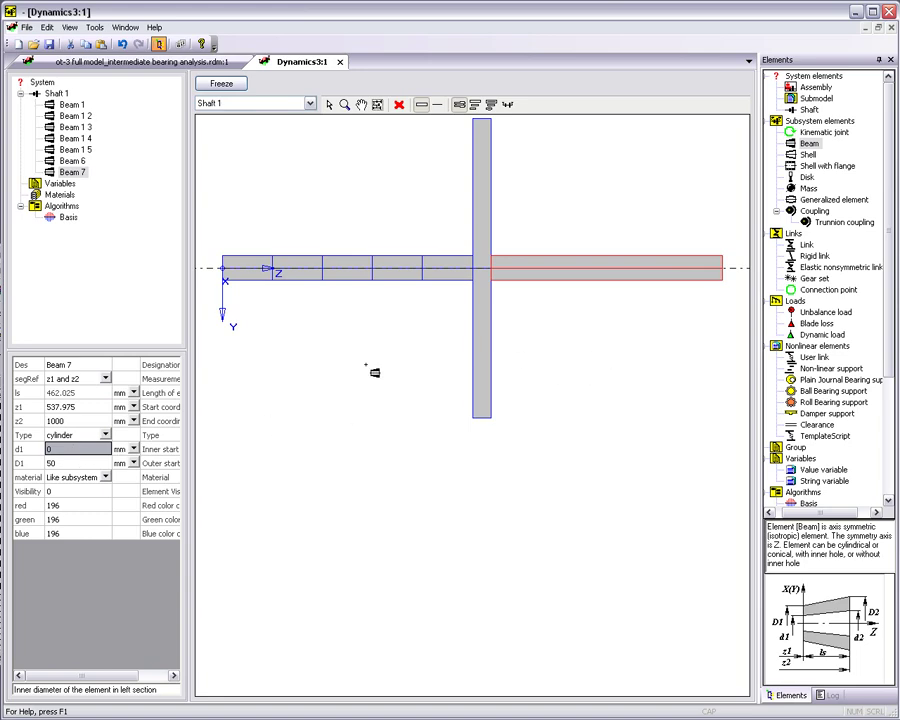
- Place a rigid link at the shaft's right end and an elastic link near the left end
left_click(801, 257)
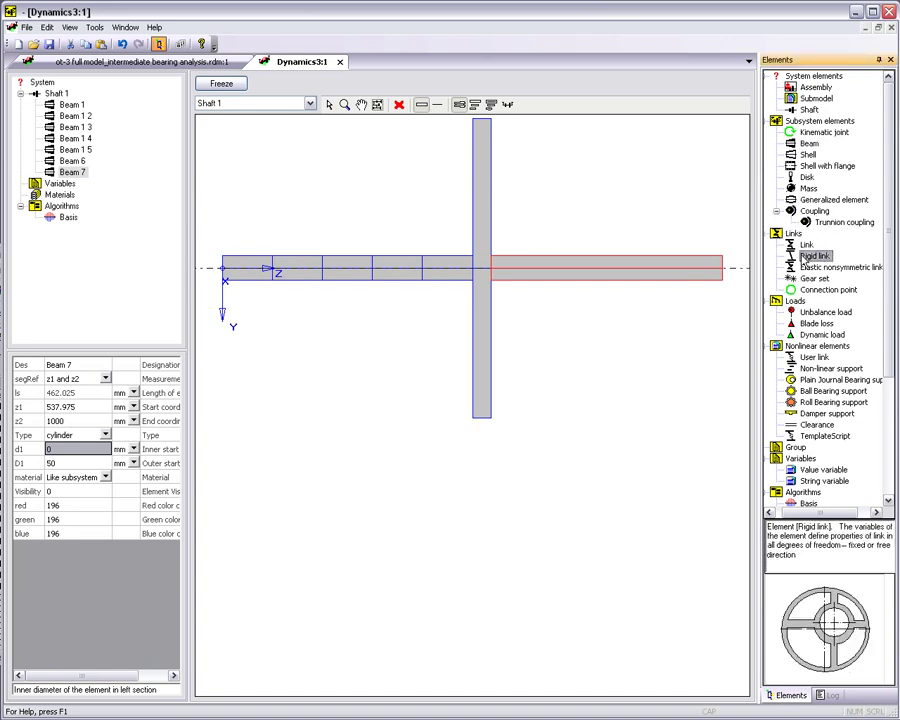
left_click(702, 268)
left_click(800, 247)
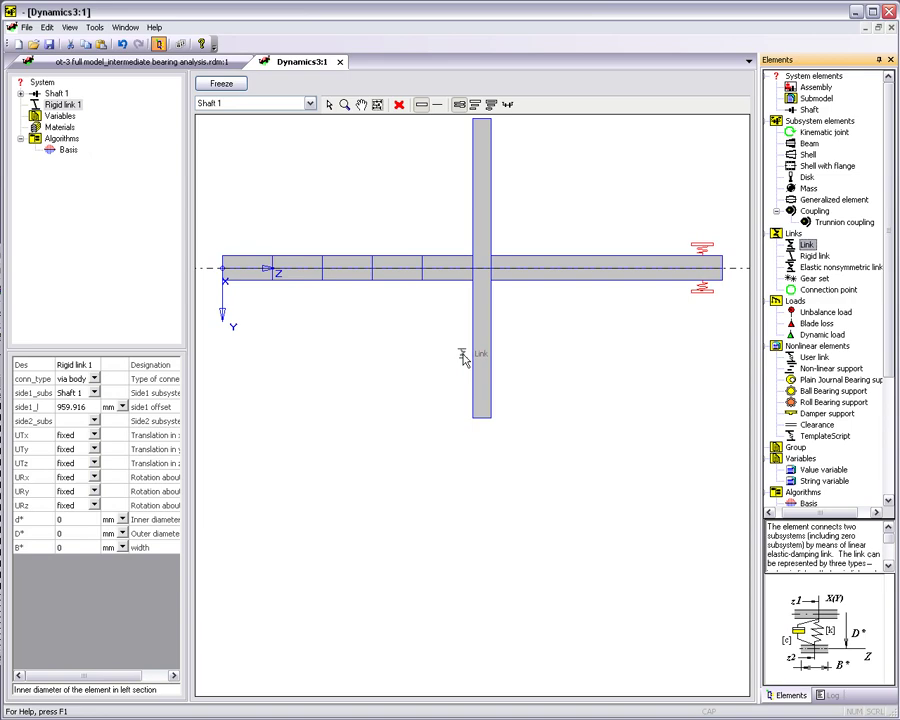
left_click(244, 285)
- Enter the elastic link's ut_x stiffness (1e8) in its stiffness matrix
left_click(85, 449)
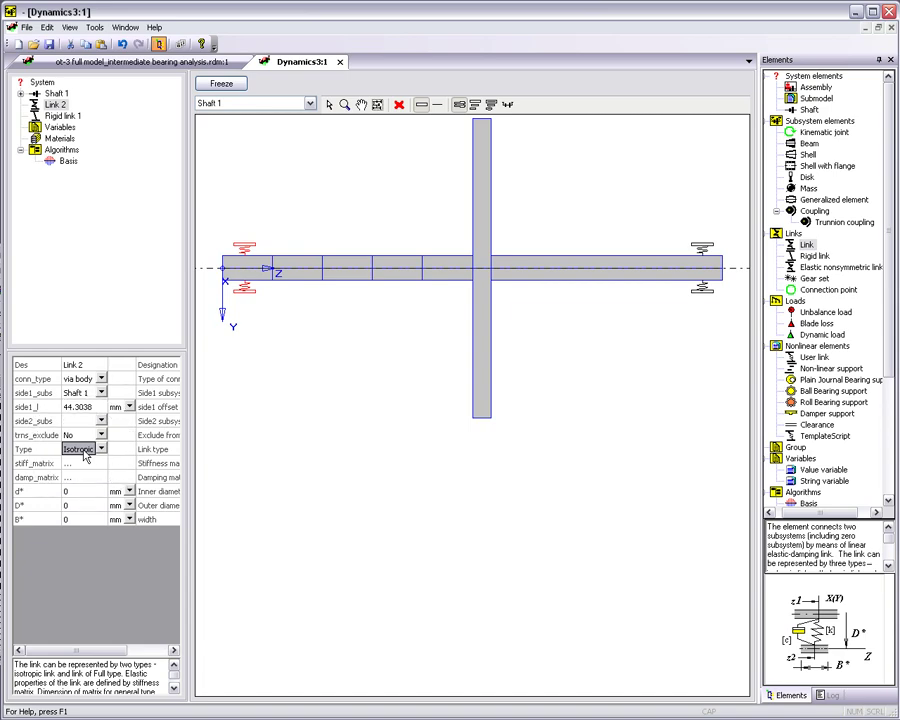
left_click(85, 465)
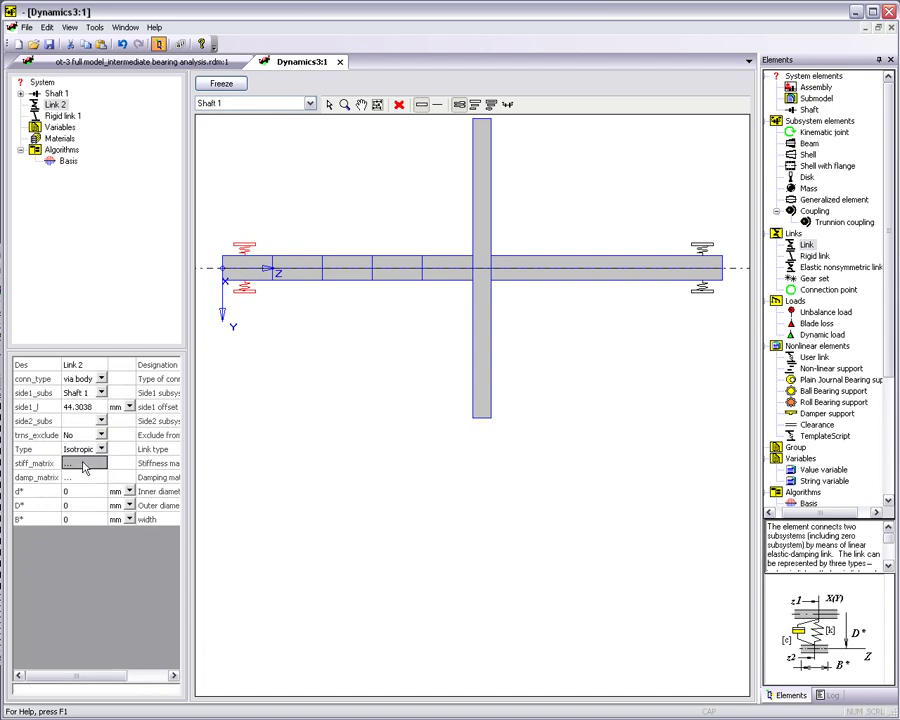
left_click(85, 467)
left_click(362, 366)
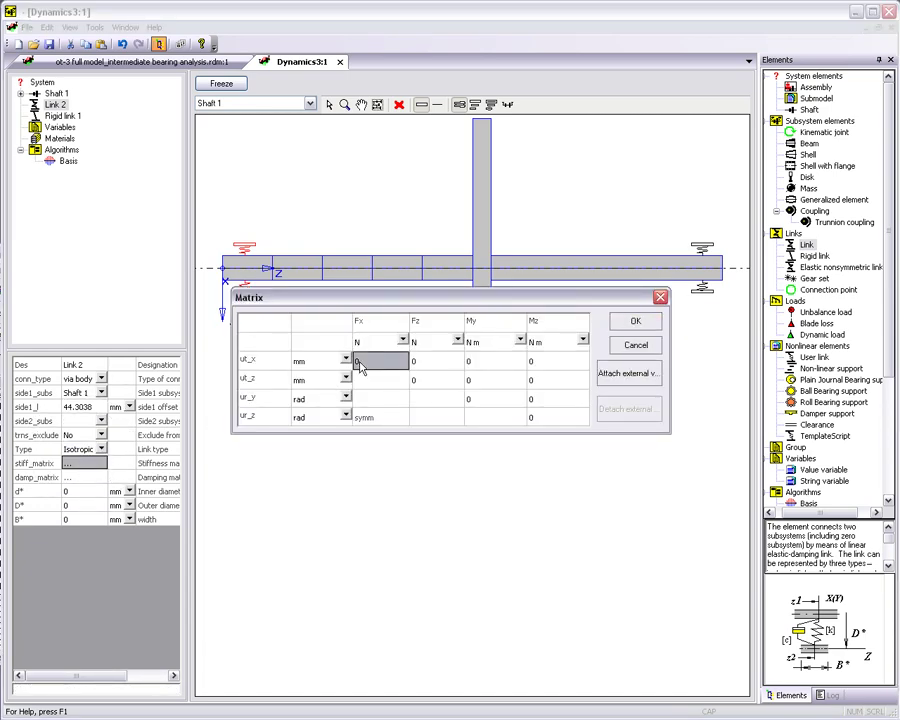
left_click(360, 364)
type("1e8")
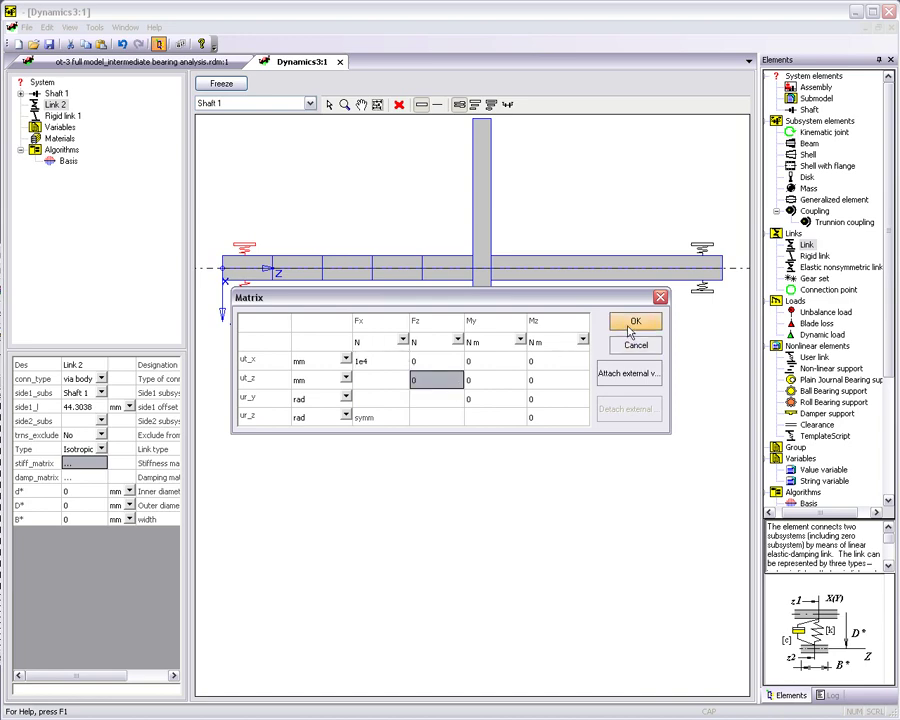
left_click(635, 321)
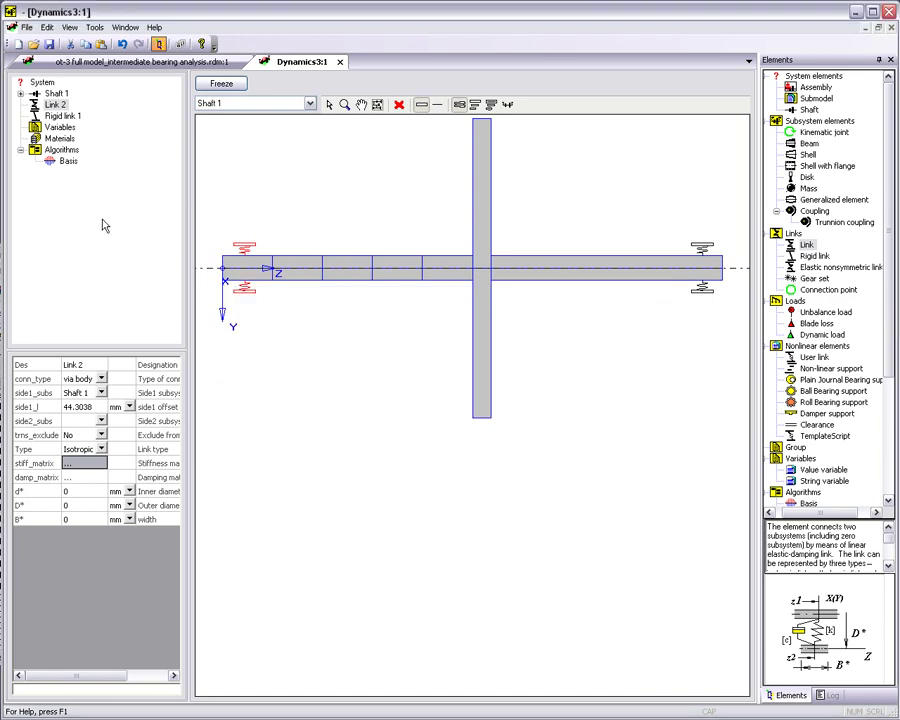
- Run the Basis calculation with a 20000 1/min frequency range
left_click(66, 162)
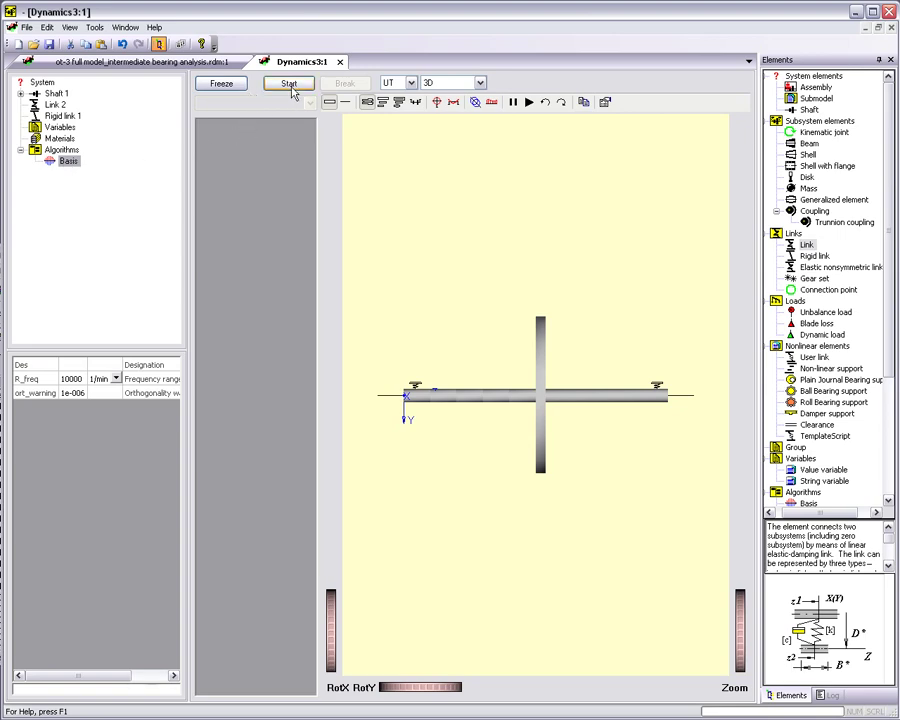
left_click(67, 380)
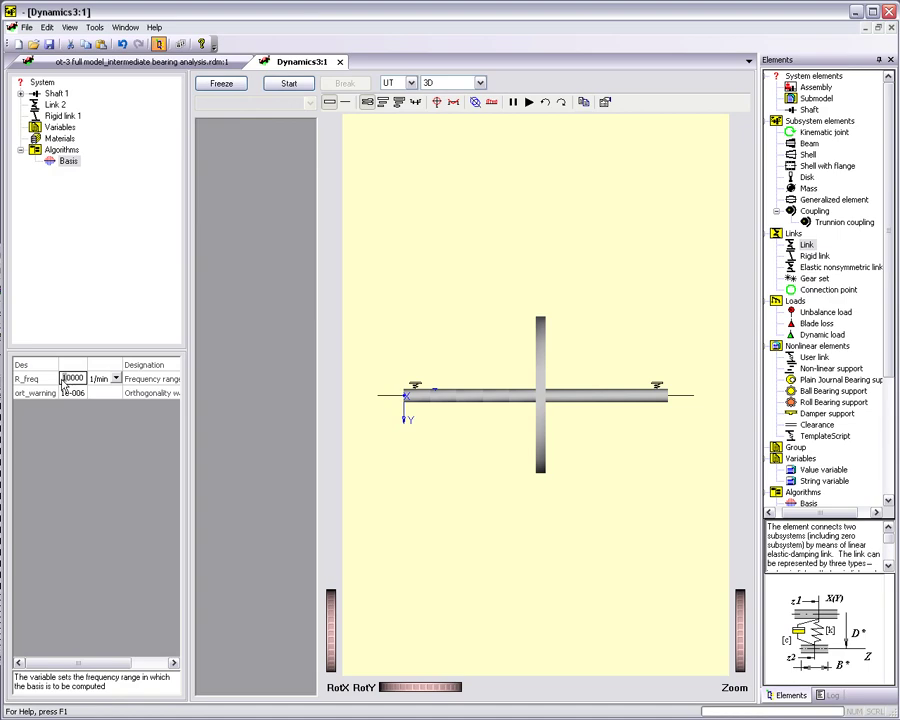
type("20000")
left_click(72, 364)
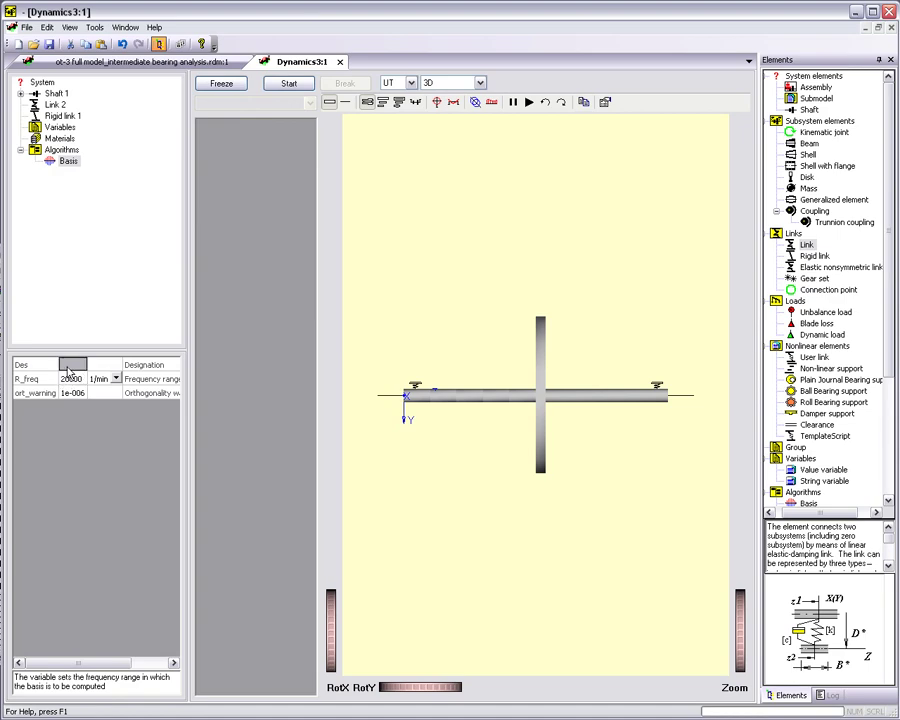
left_click(288, 88)
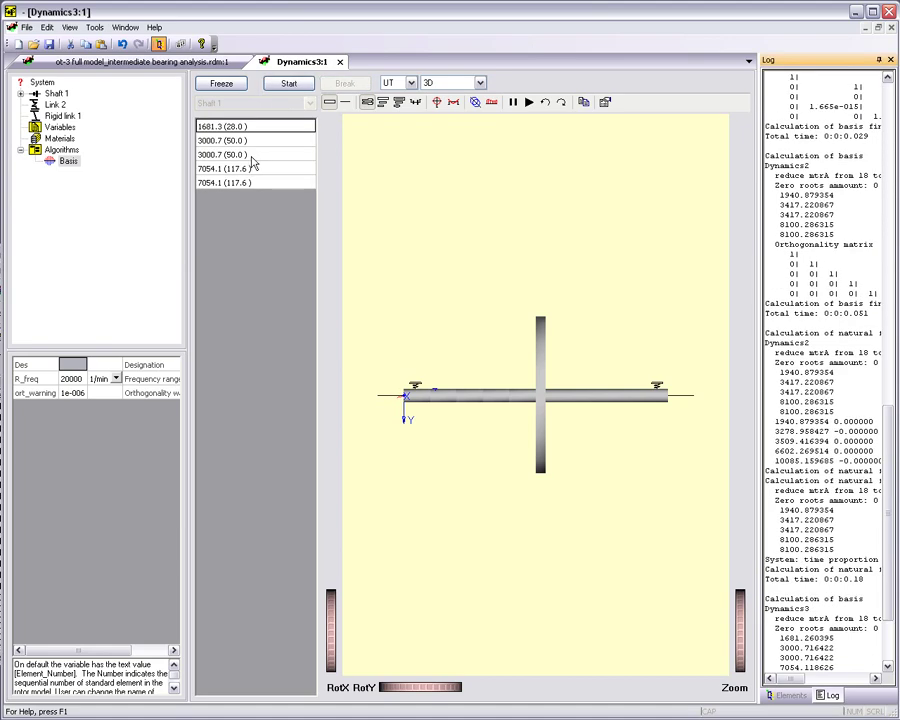
- View the 3000.7 and 7054.1 mode shapes in 3D perspective and as a 2D curve
left_click(240, 154)
left_click(238, 186)
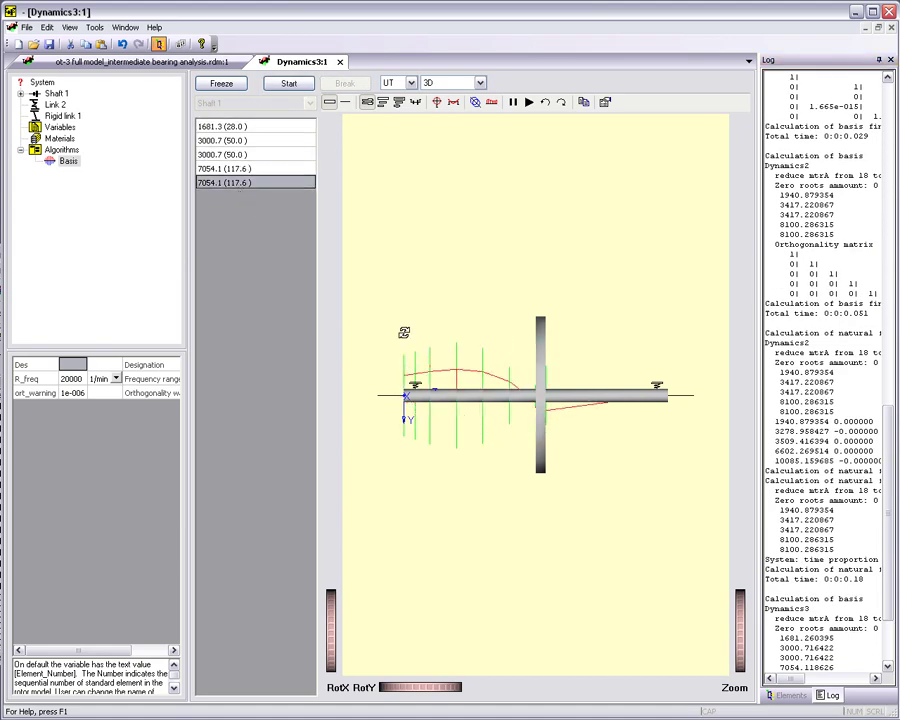
left_click_drag(404, 325, 427, 378)
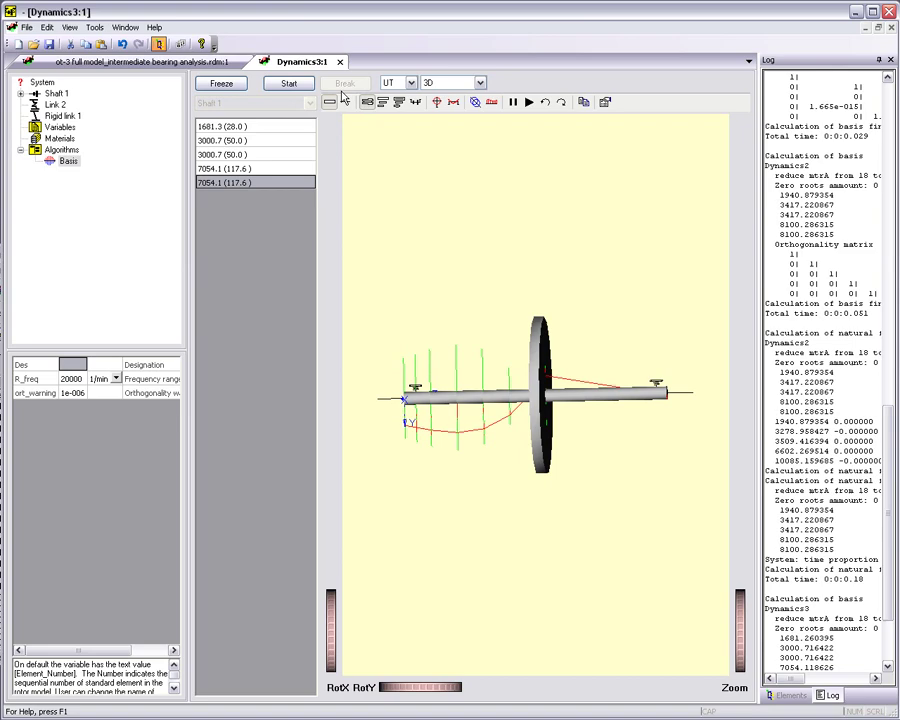
left_click(491, 101)
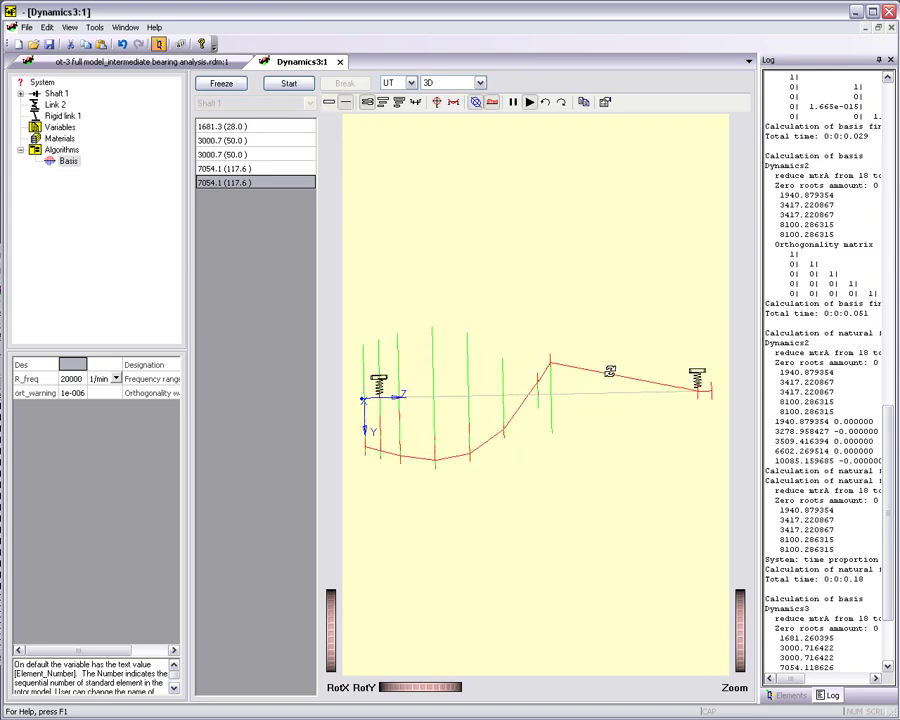
- Set Shaft 1's cs calculation step to 50 mm
left_click(54, 94)
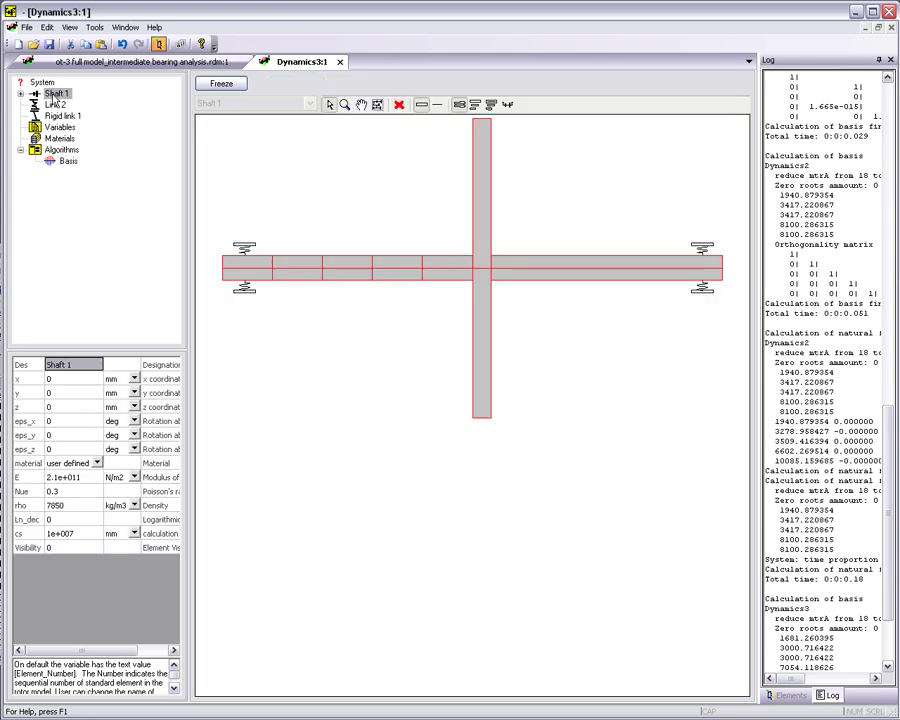
left_click(77, 538)
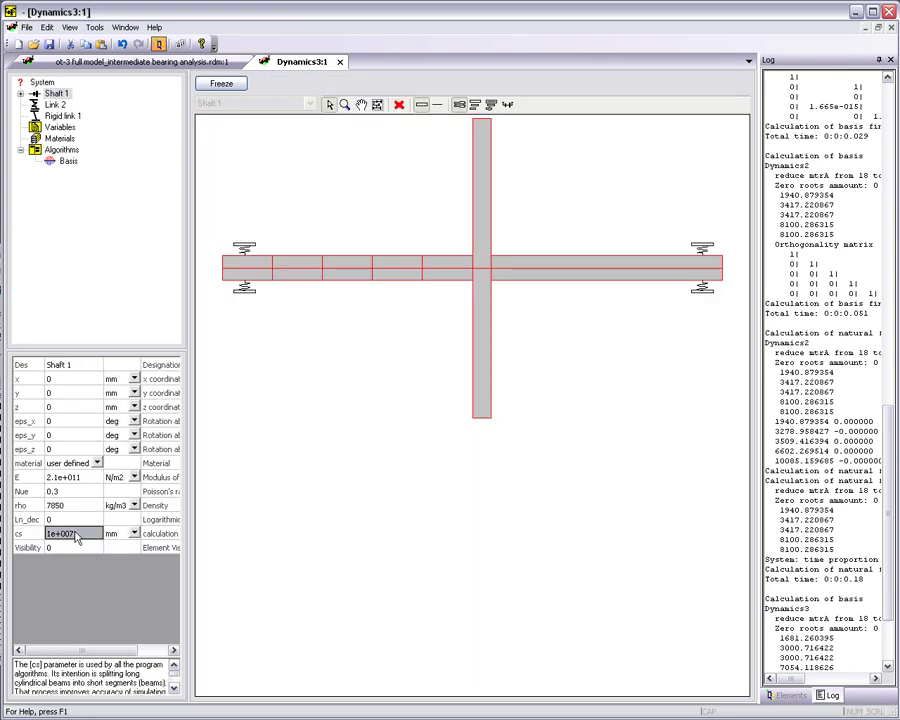
left_click(77, 538)
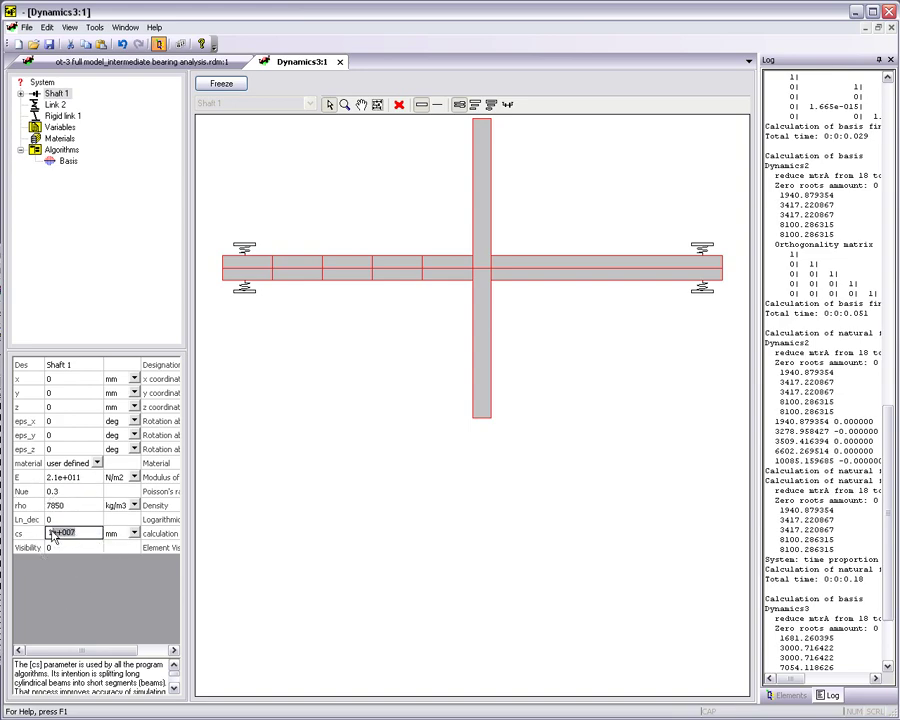
type("50")
left_click(60, 519)
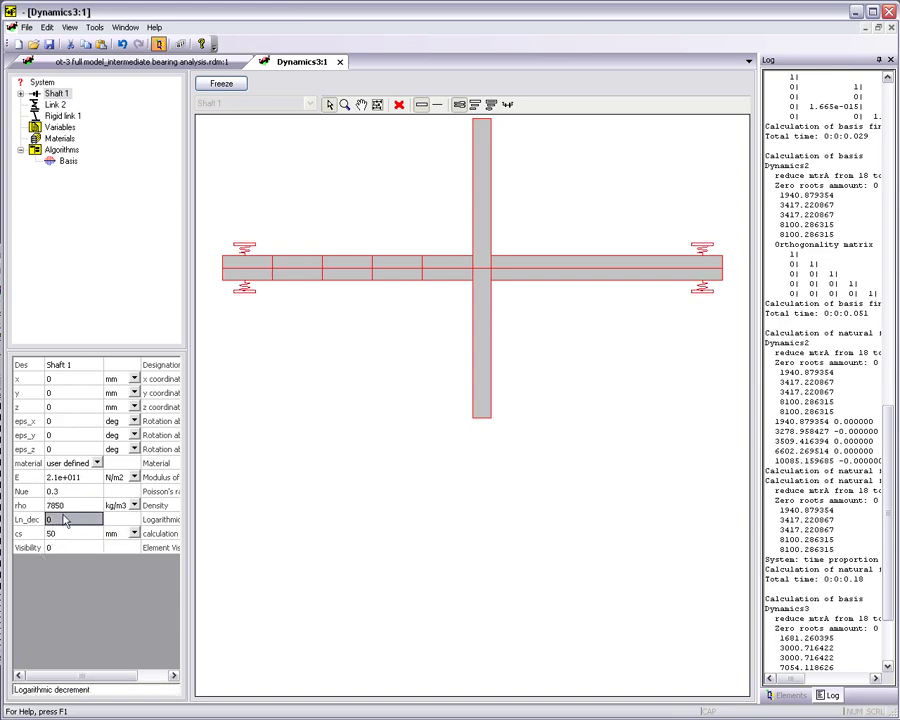
- Rerun Basis and view the 3004.8 and 7160.3 mode shapes
left_click(68, 163)
left_click(292, 84)
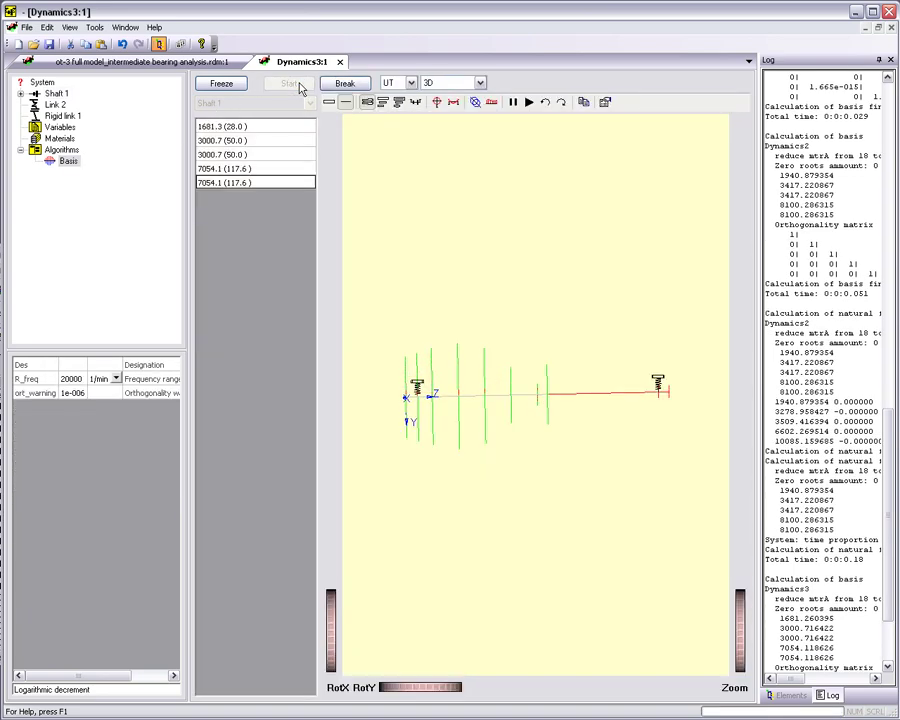
left_click(248, 142)
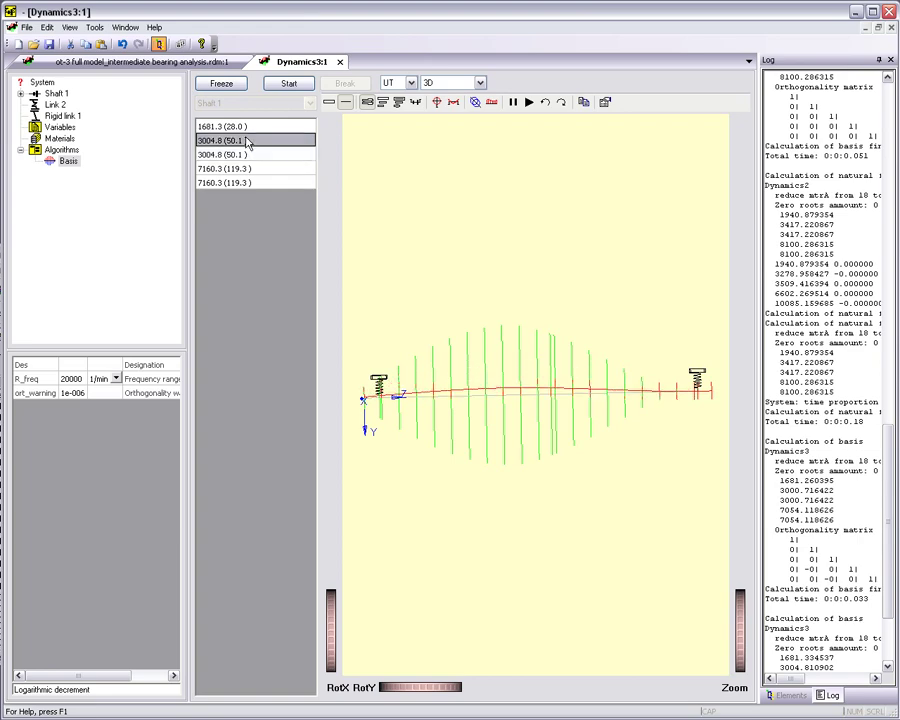
left_click(245, 168)
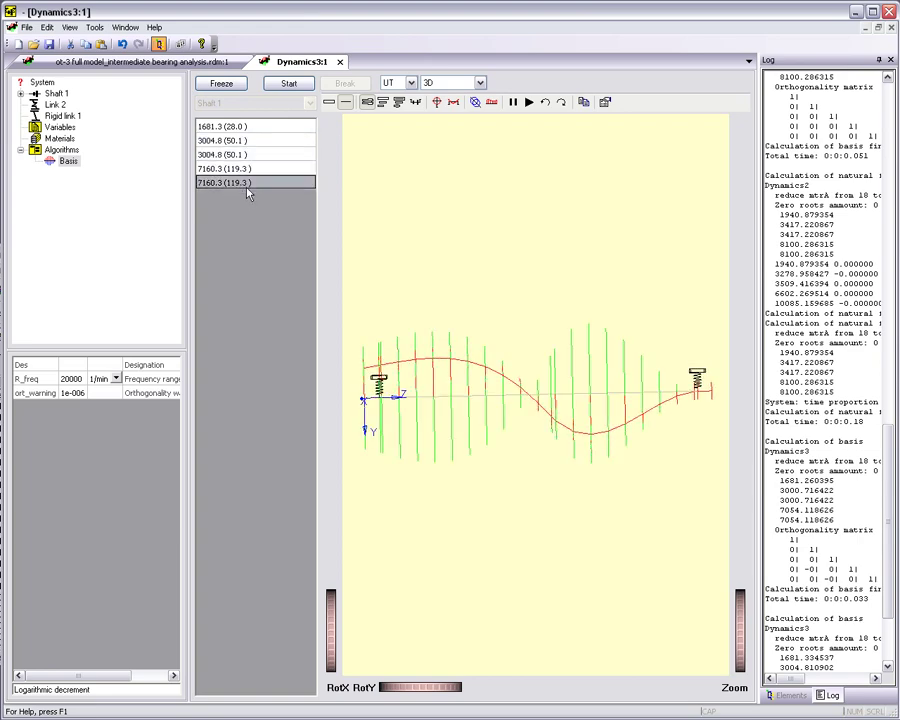
left_click(790, 694)
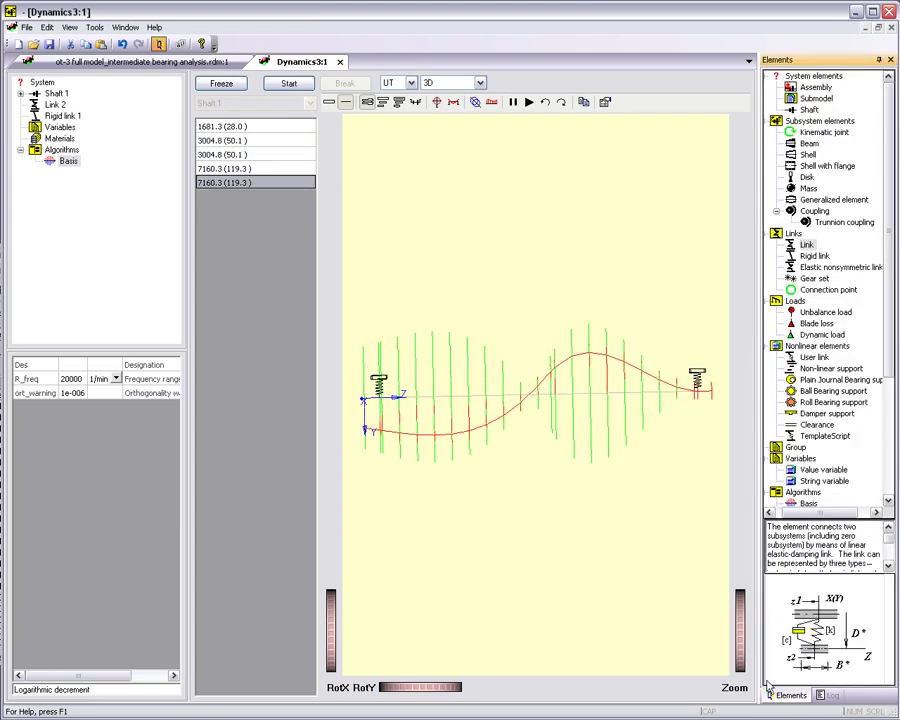
- Colour the disk, Beam 6, bronze and check it in the Basis 3D view
left_click(56, 93)
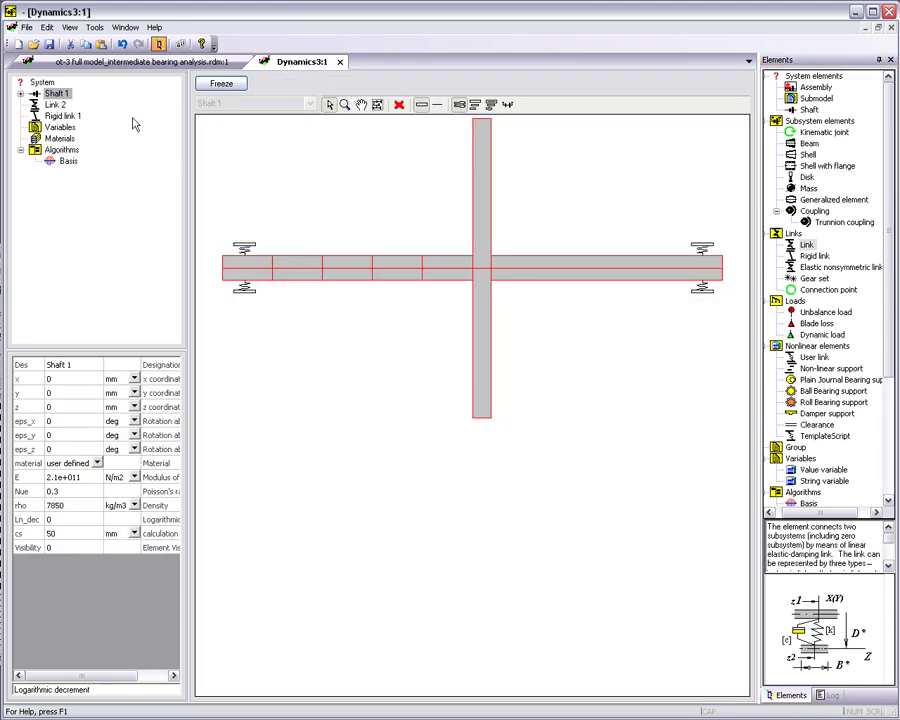
left_click(484, 280)
right_click(484, 279)
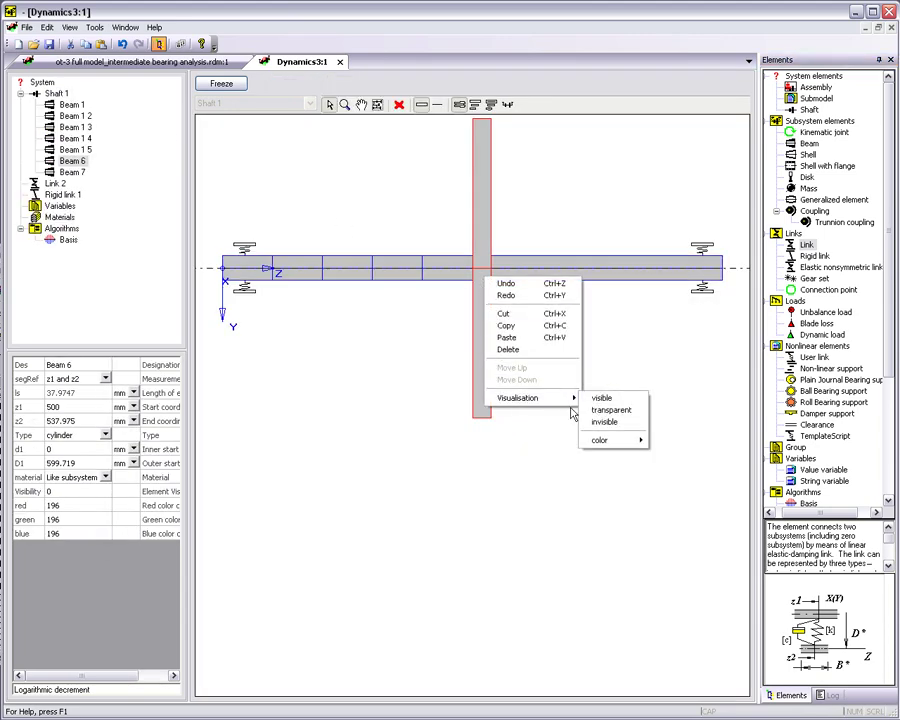
mouse_move(612, 440)
left_click(669, 499)
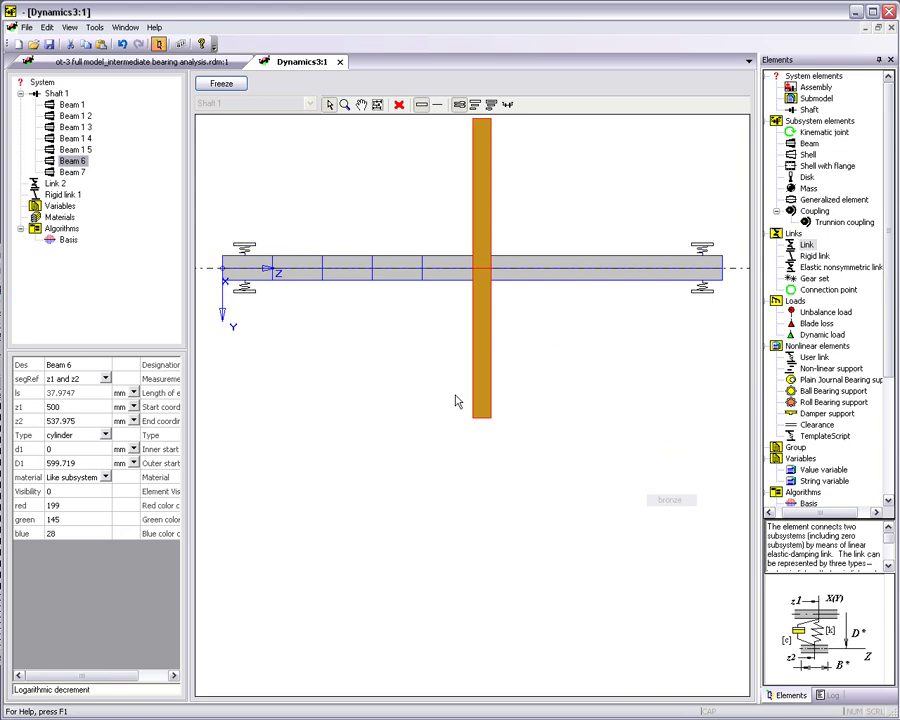
left_click(68, 239)
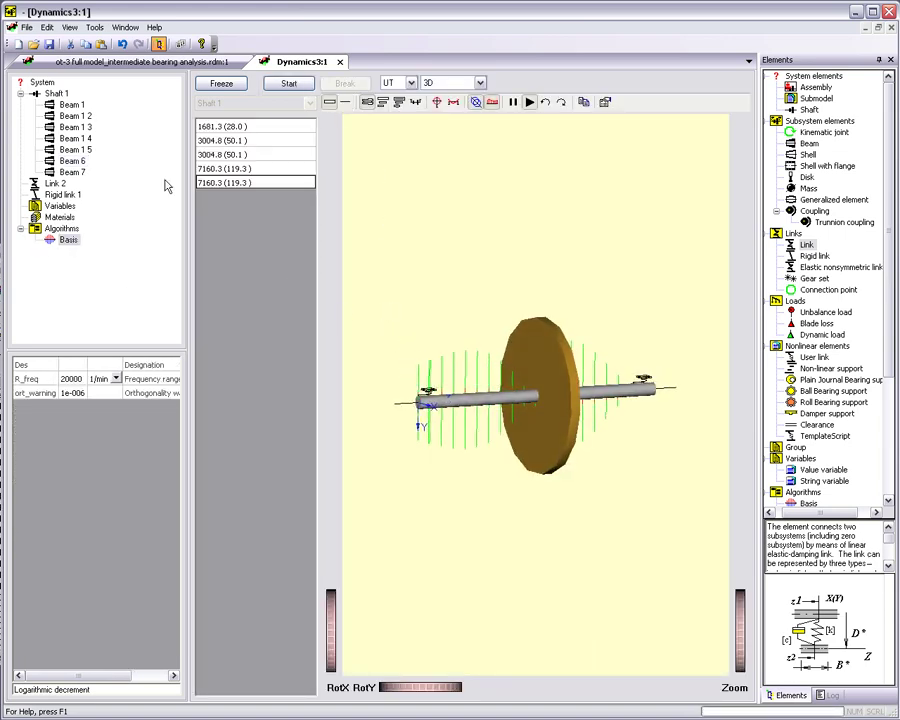
- Make Shaft 1 semi-transparent with visibility 0.8
left_click(56, 93)
right_click(60, 94)
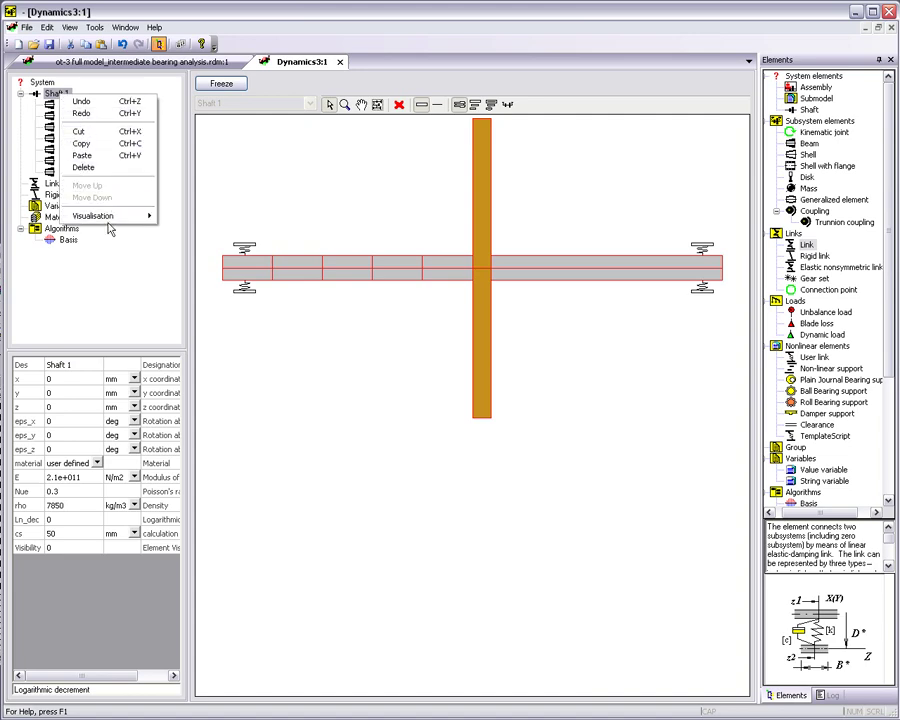
mouse_move(94, 216)
left_click(184, 227)
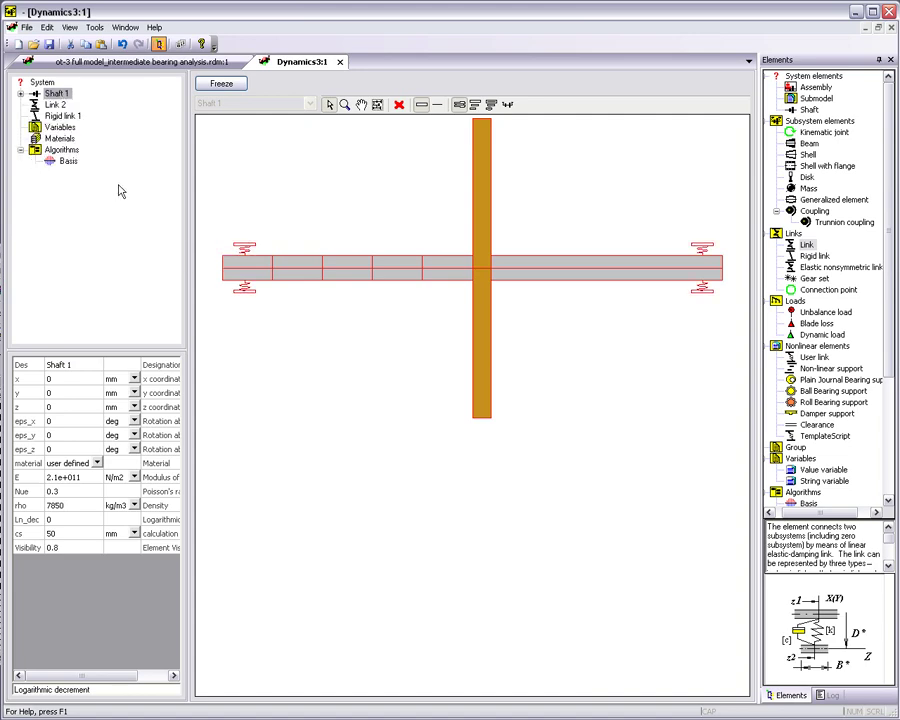
left_click(68, 162)
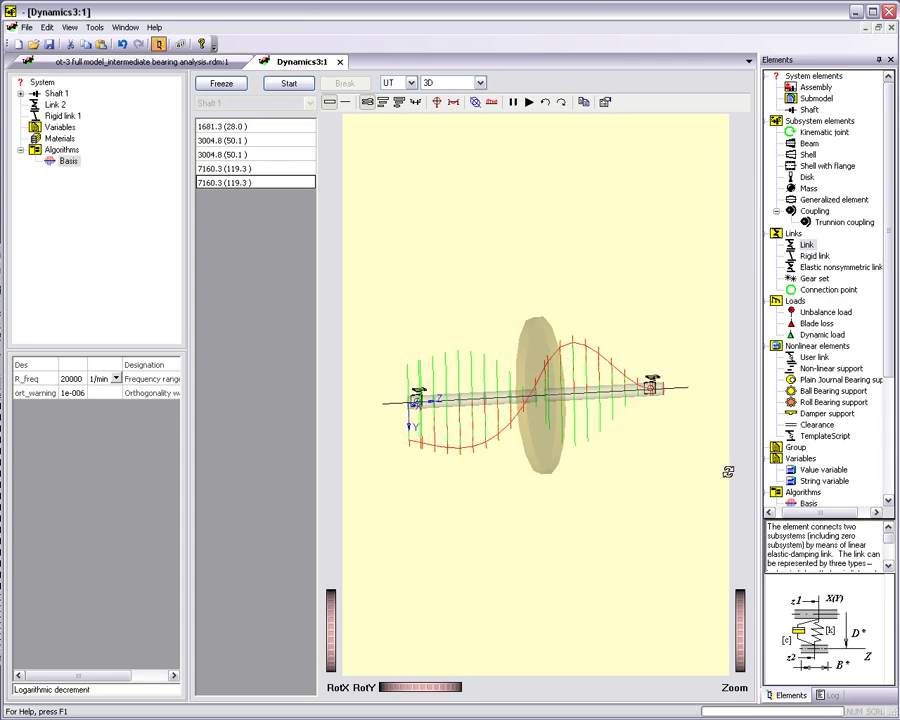
- Add the Natural frequencies algorithm from the Elements library under Basis
scroll(893, 455, "down", 2)
scroll(893, 455, "down", 3)
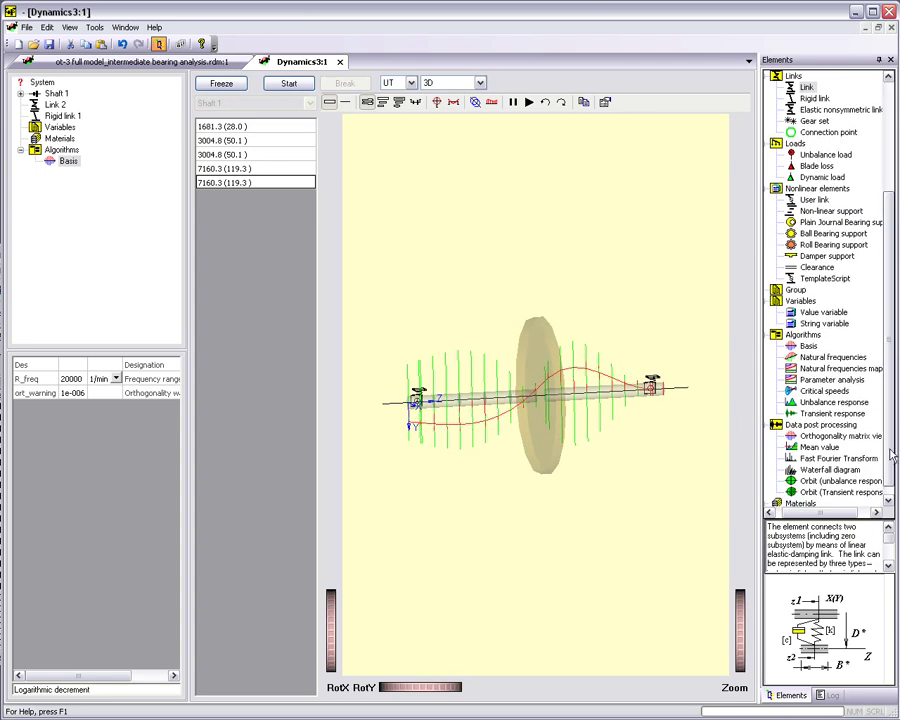
left_click(838, 360)
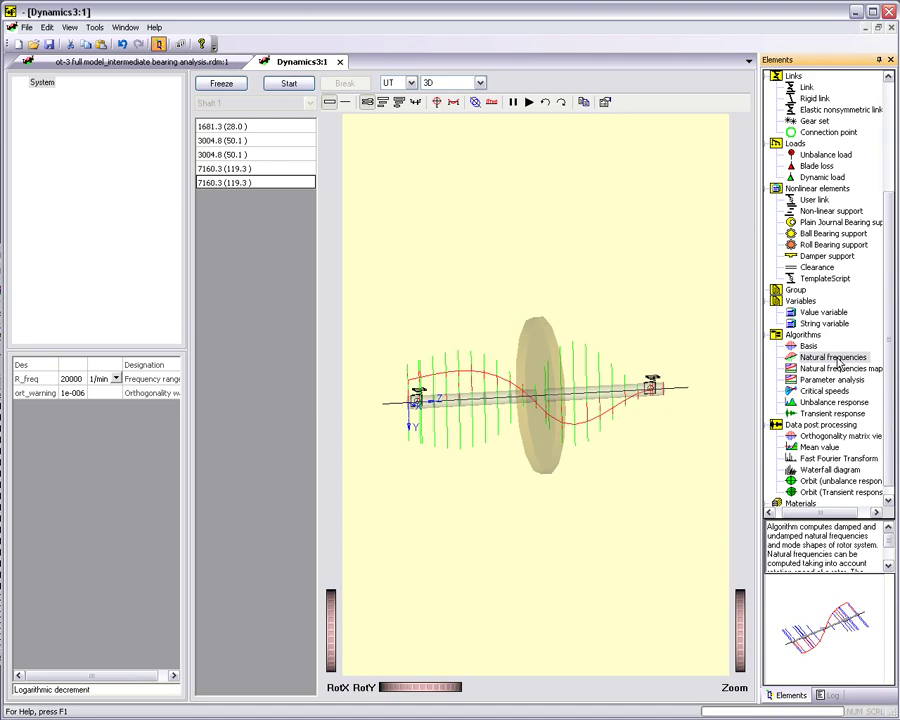
left_click(119, 176)
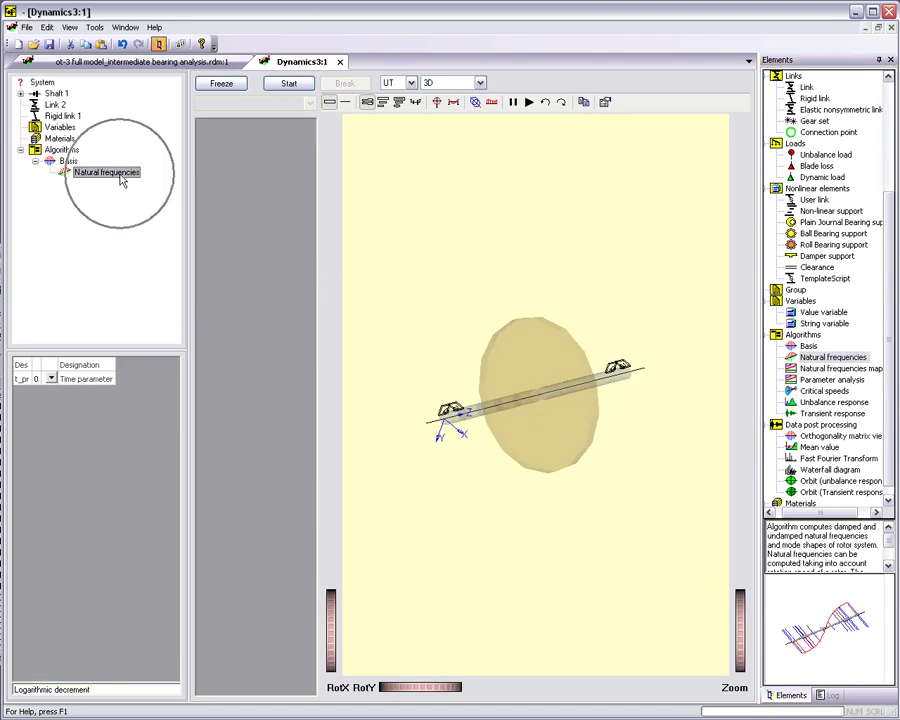
left_click(57, 94)
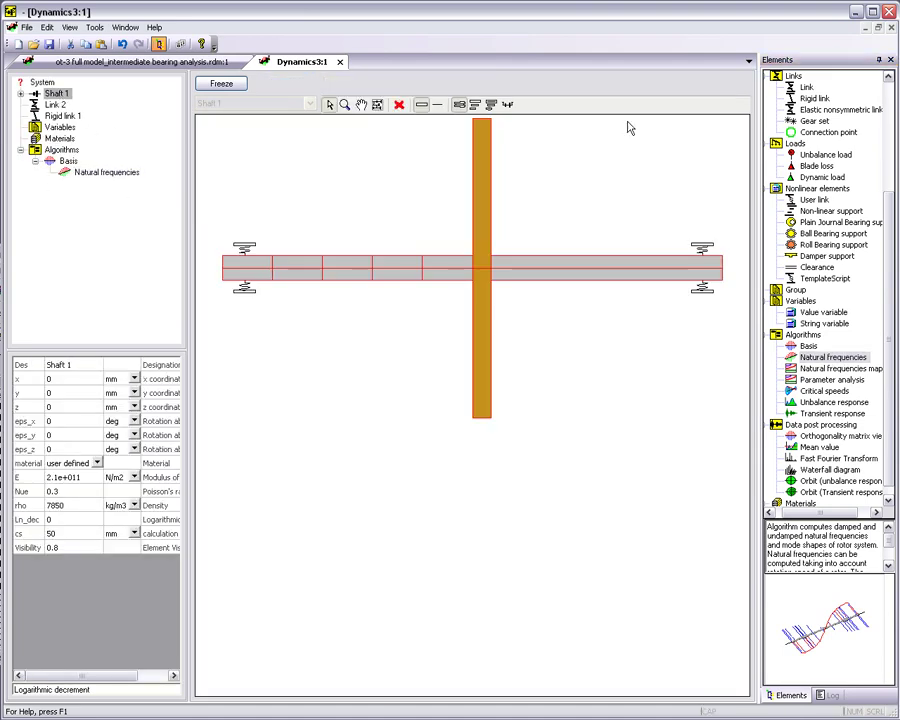
- Add a Kinematic joint on the shaft spinning at 2000 1/min
scroll(890, 155, "up", 5)
left_click(824, 133)
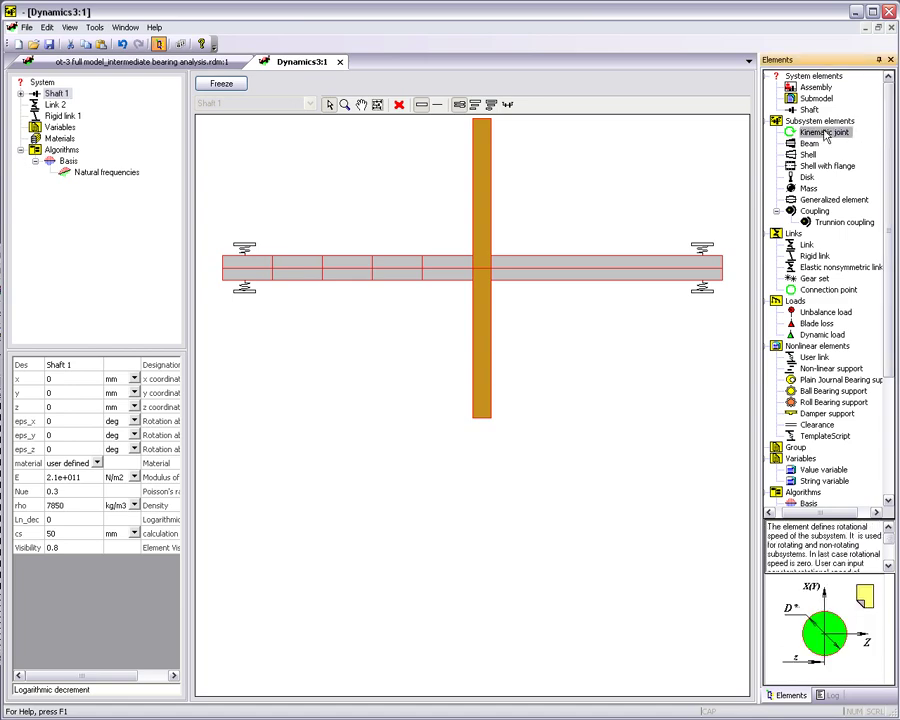
left_click_drag(824, 137, 588, 268)
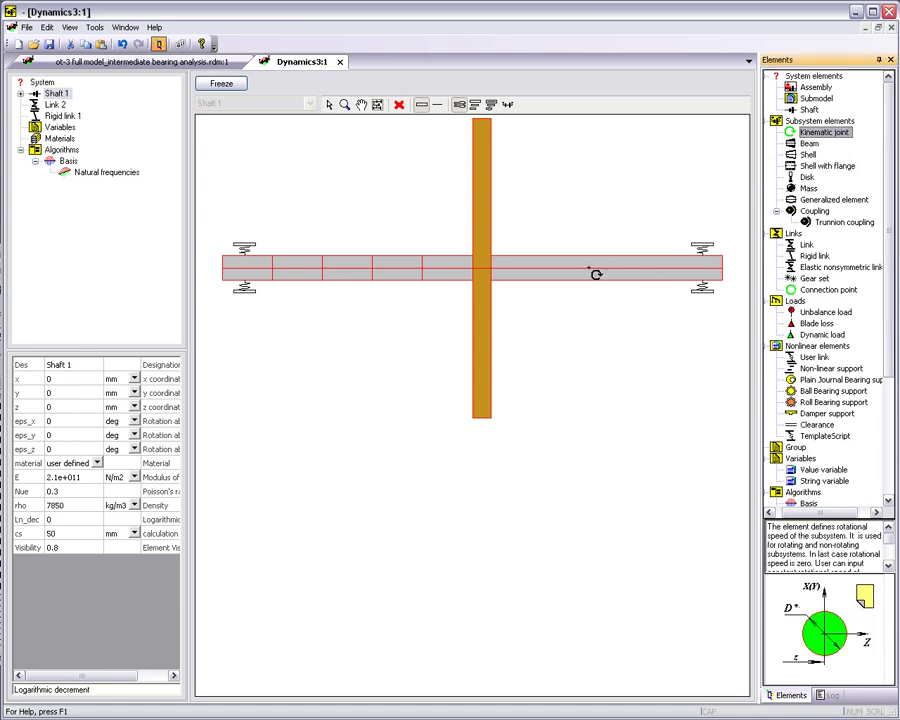
left_click(86, 394)
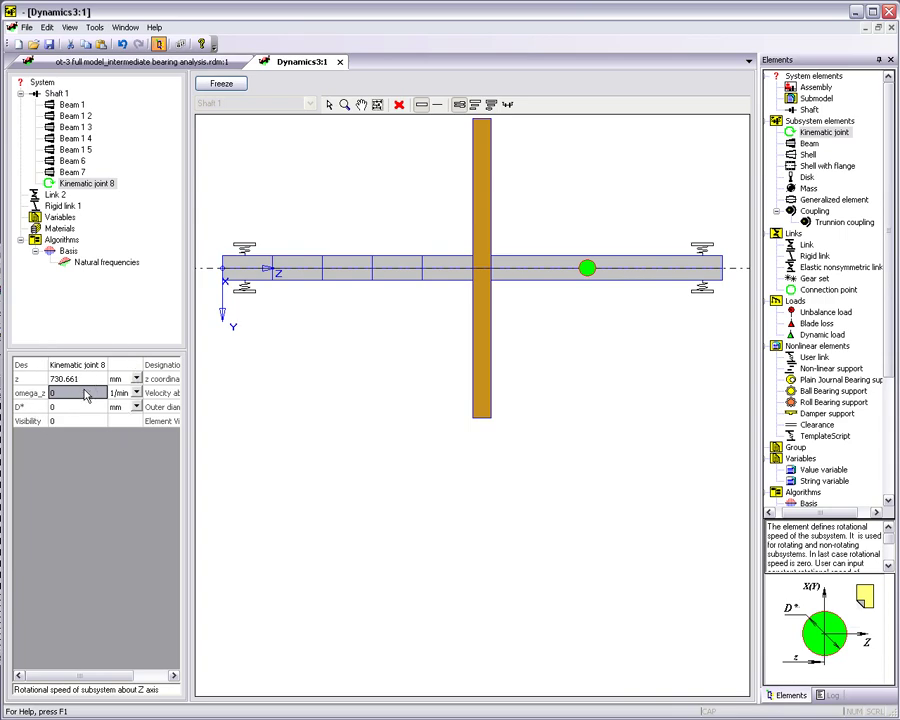
type("2000")
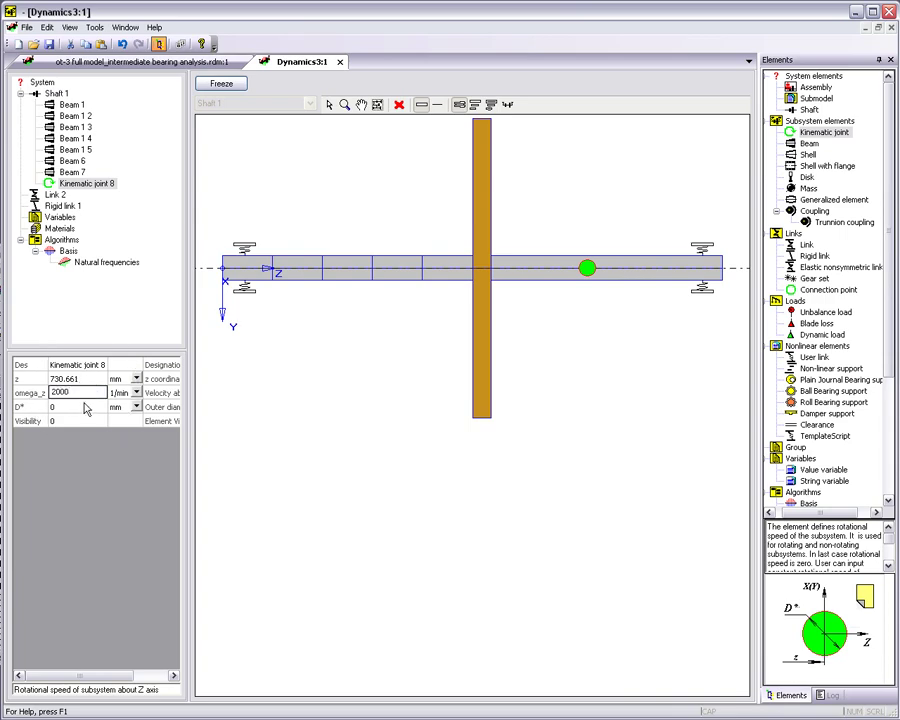
left_click(86, 407)
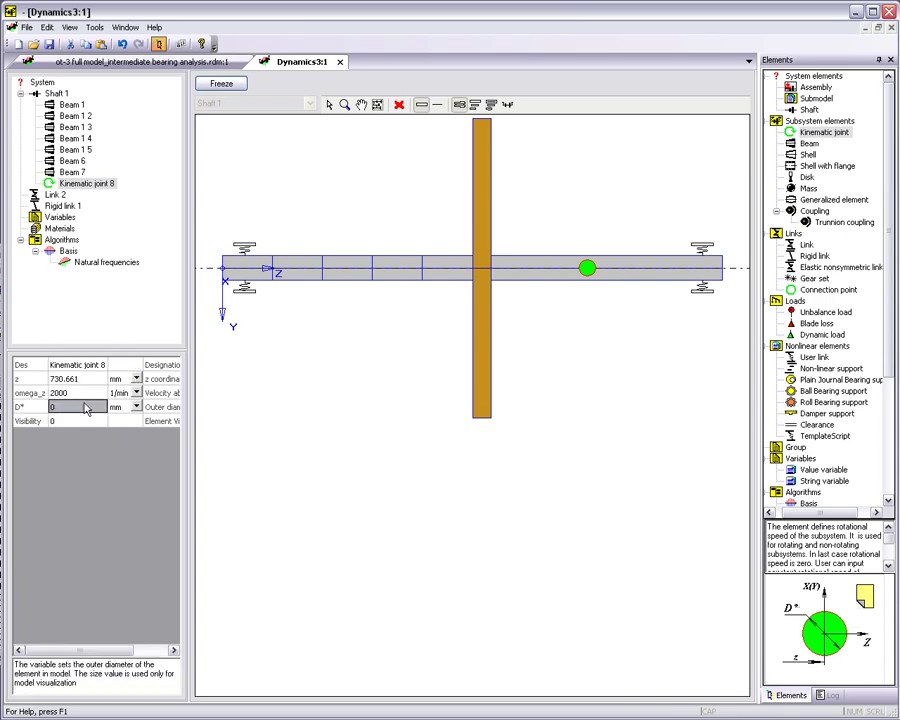
- Run Natural frequencies and view the 2852.3, 5684.9 and 3101.5 mode shapes
left_click(105, 263)
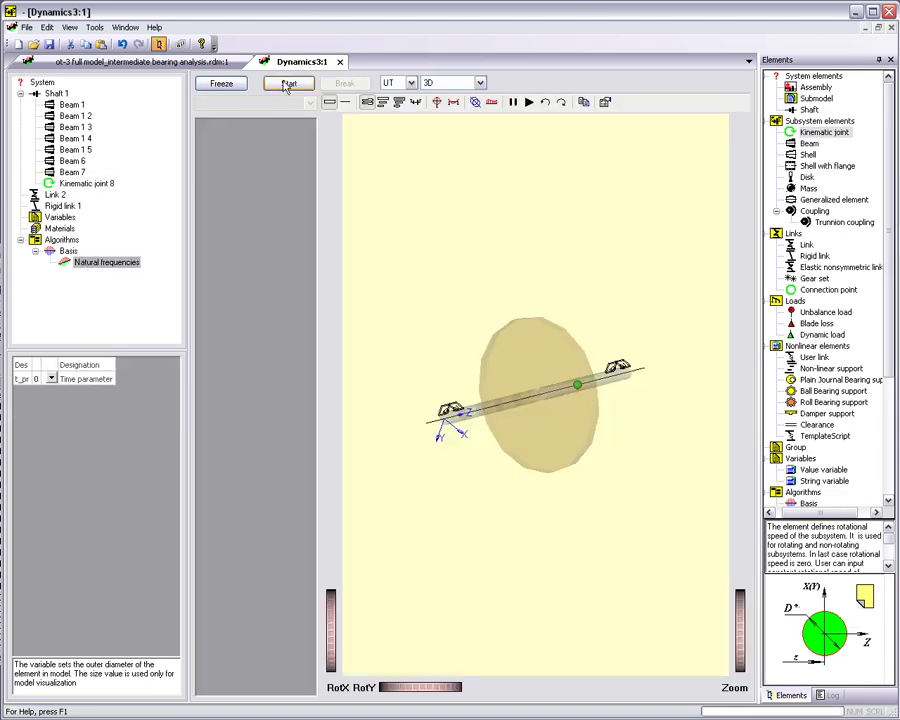
left_click(288, 84)
left_click(238, 141)
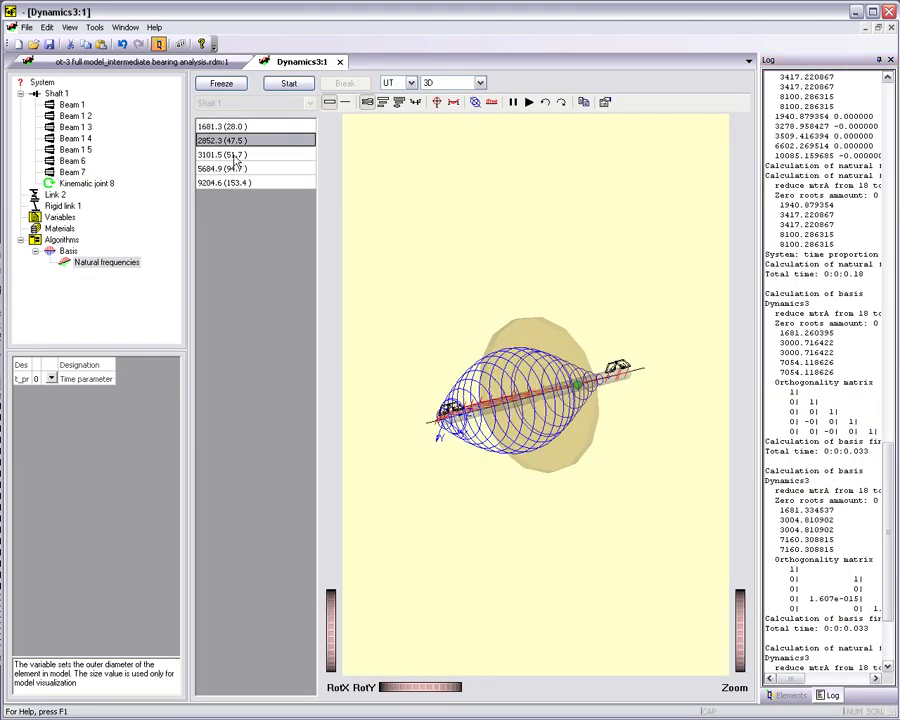
left_click(228, 169)
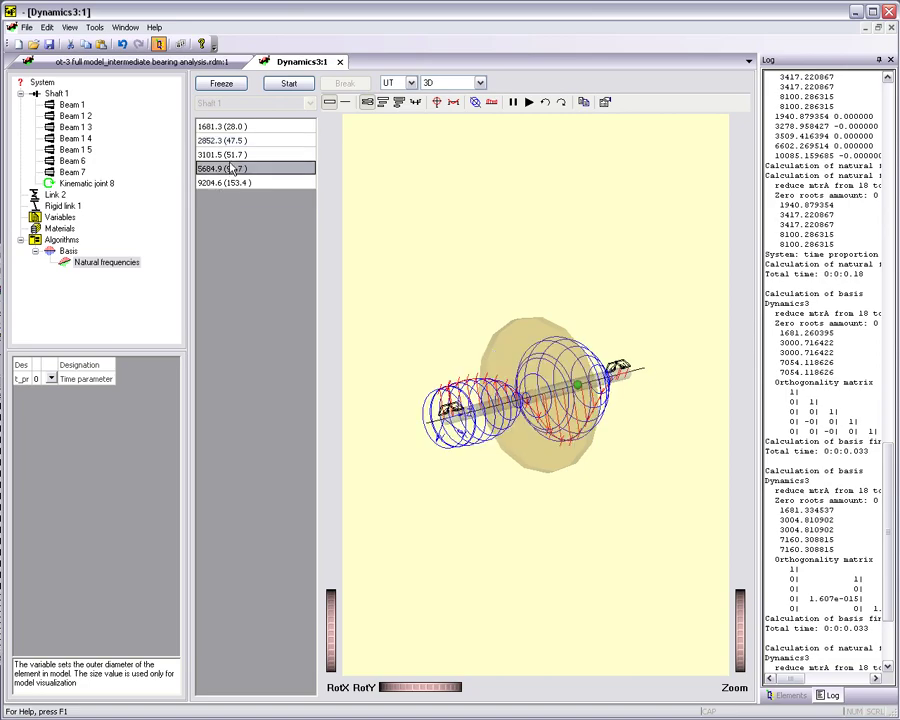
left_click(236, 183)
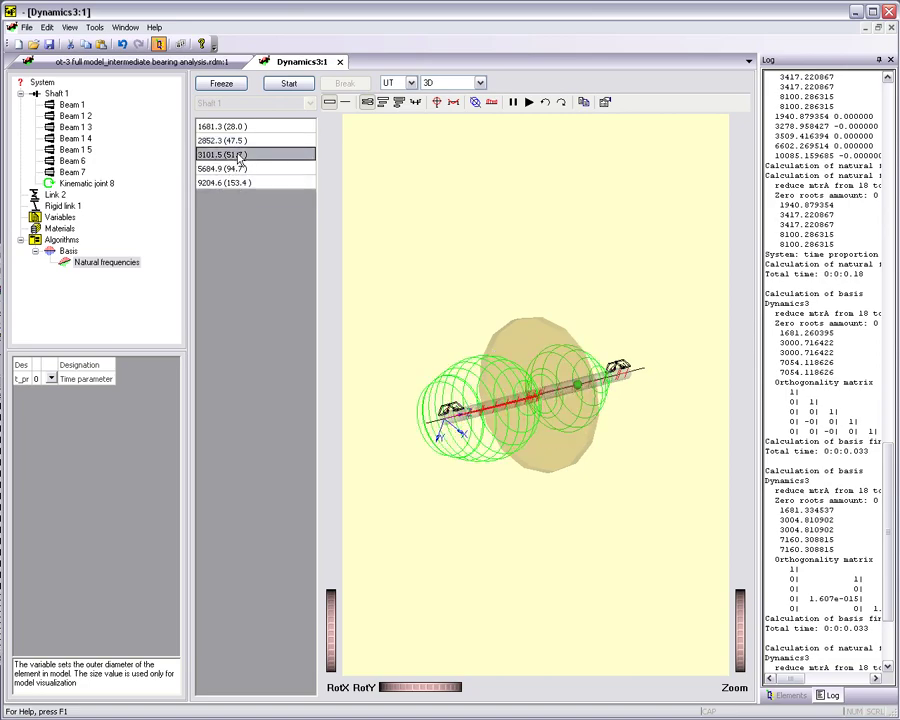
left_click(790, 694)
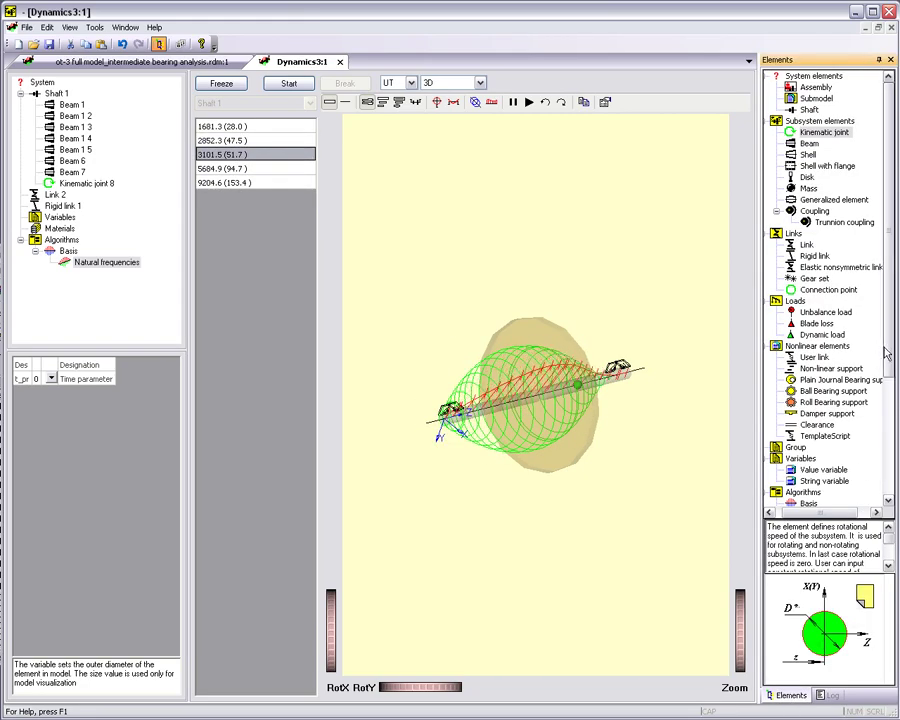
- Add a Natural frequencies map under Basis, run it, and dismiss the zero time-proportion error
scroll(884, 353, "down", 5)
double_click(840, 357)
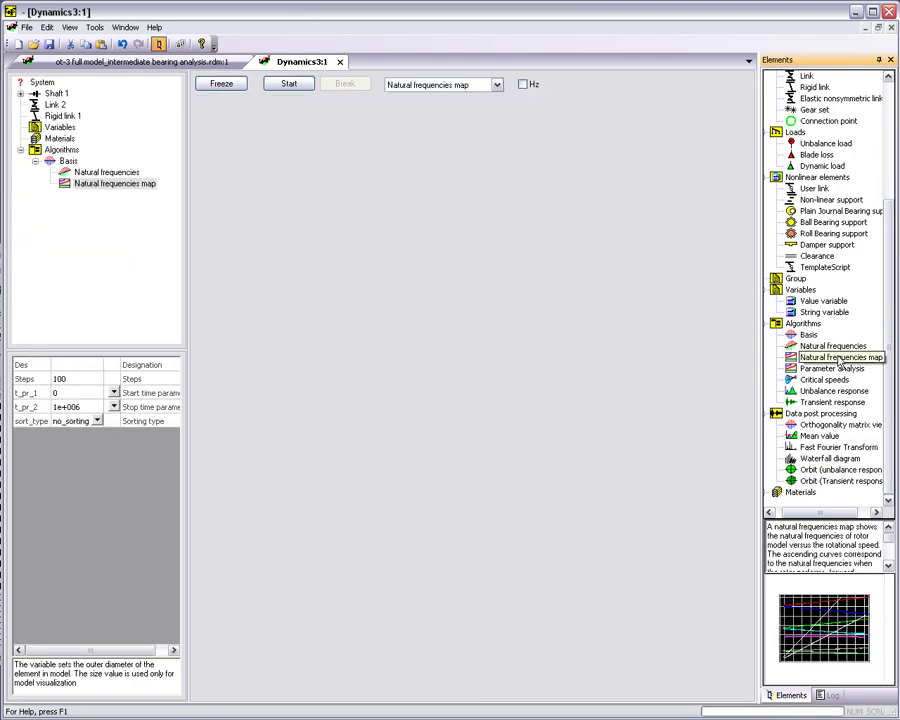
left_click(289, 84)
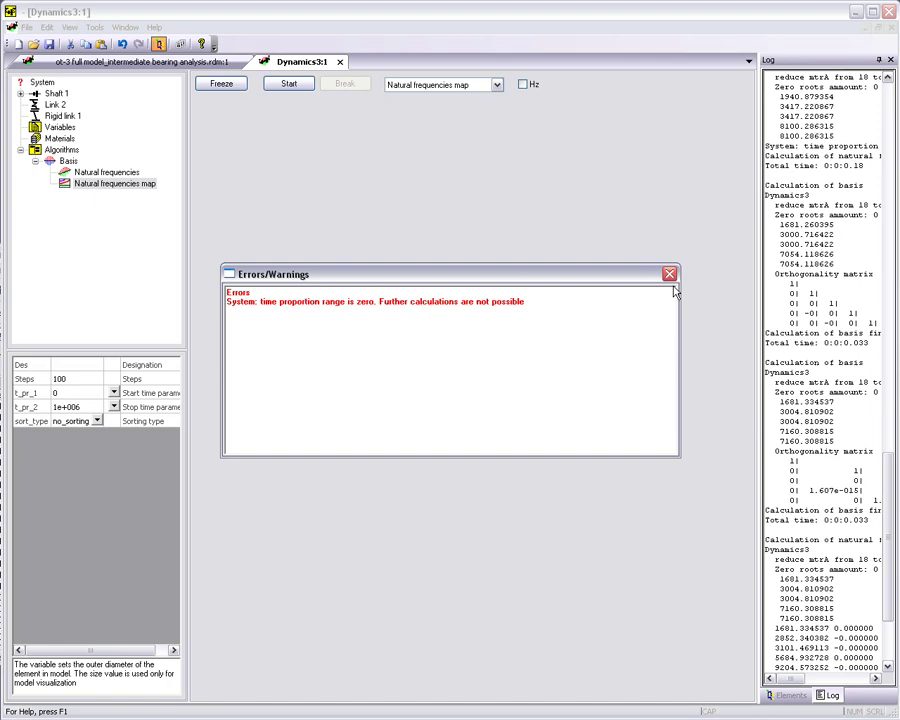
left_click(669, 276)
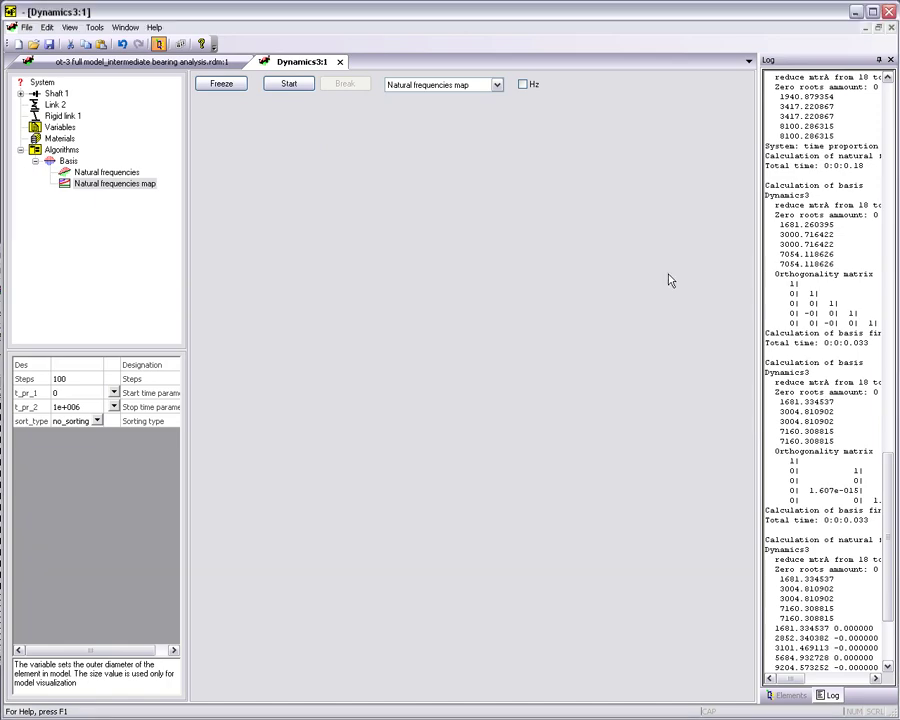
left_click(792, 696)
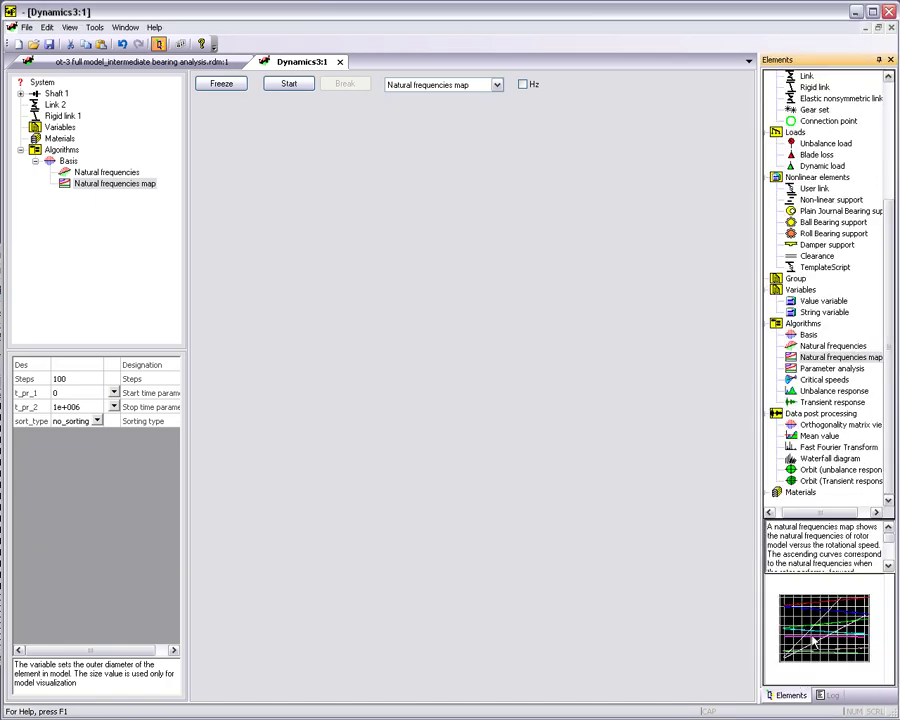
scroll(876, 240, "up", 5)
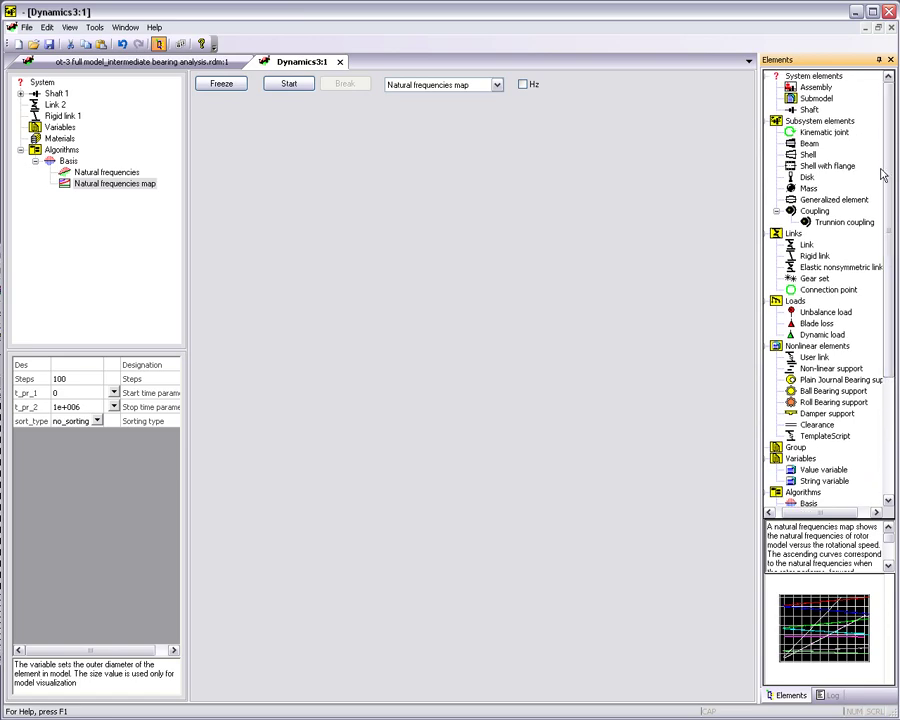
left_click(20, 93)
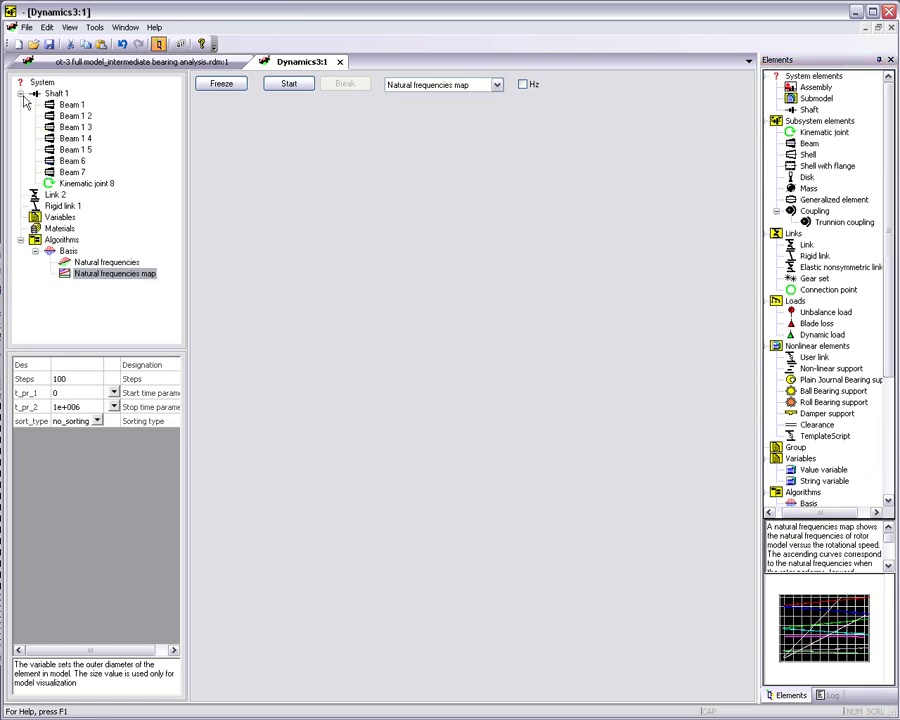
- Add a Value variable named speed_var to the model
left_click(62, 183)
left_click(62, 396)
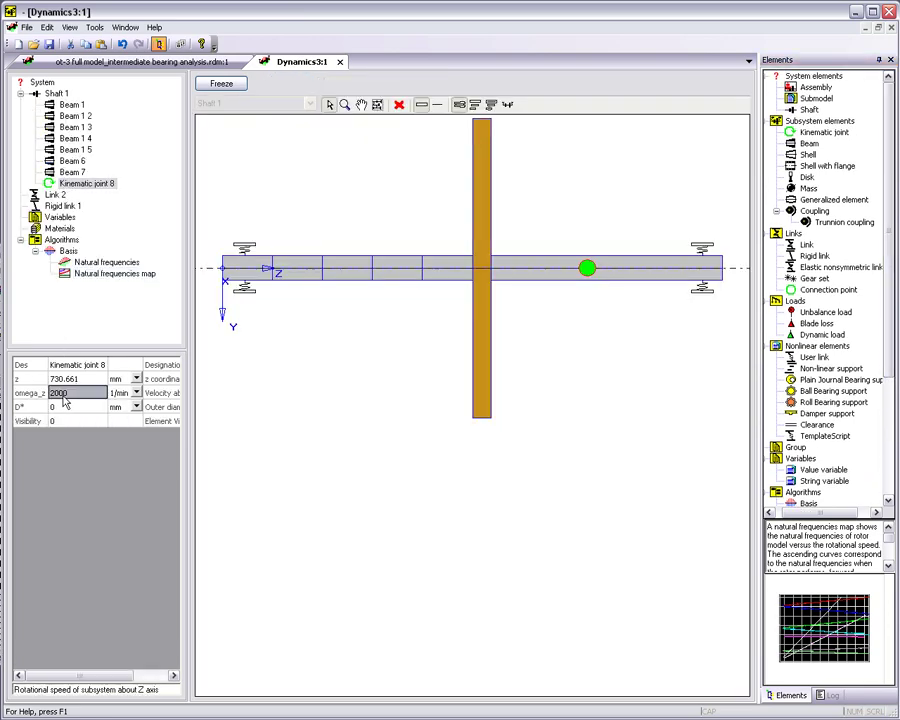
left_click(62, 396)
left_click(810, 470)
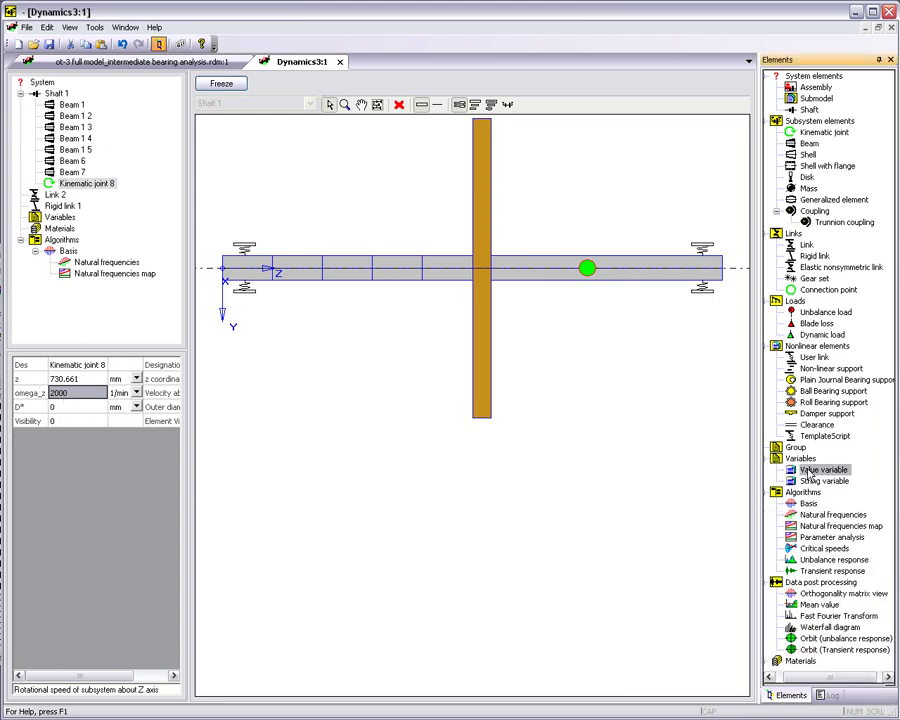
left_click(810, 472)
double_click(810, 472)
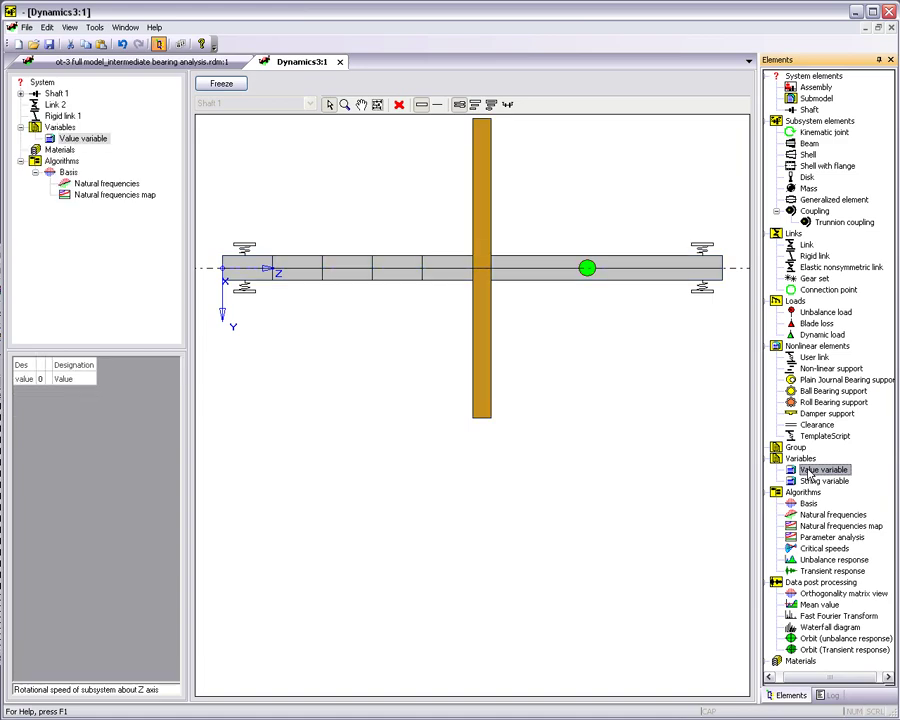
left_click(42, 367)
type("peed_var")
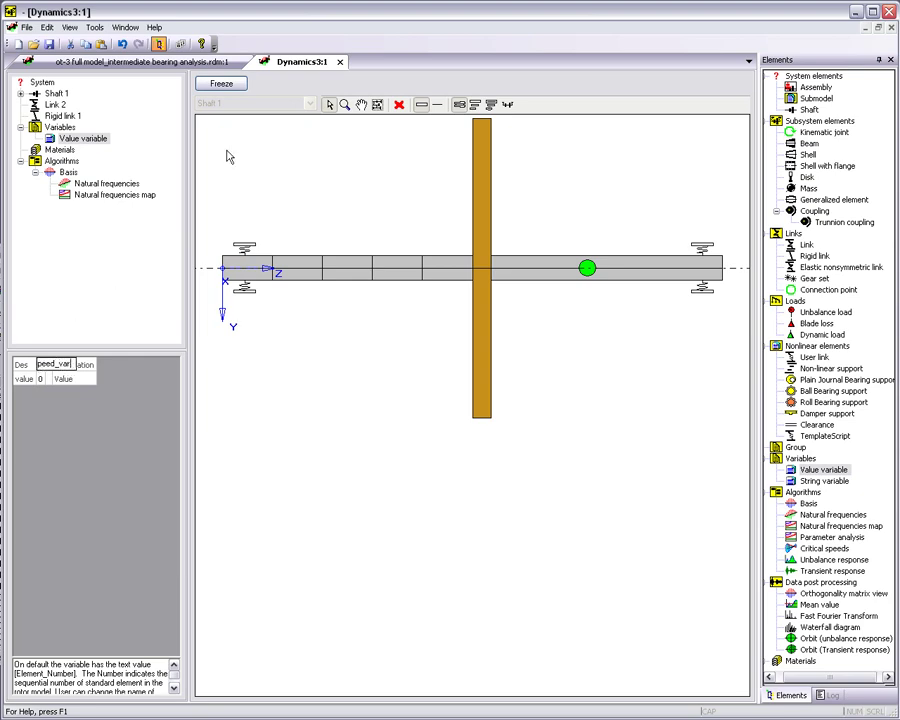
left_click(42, 378)
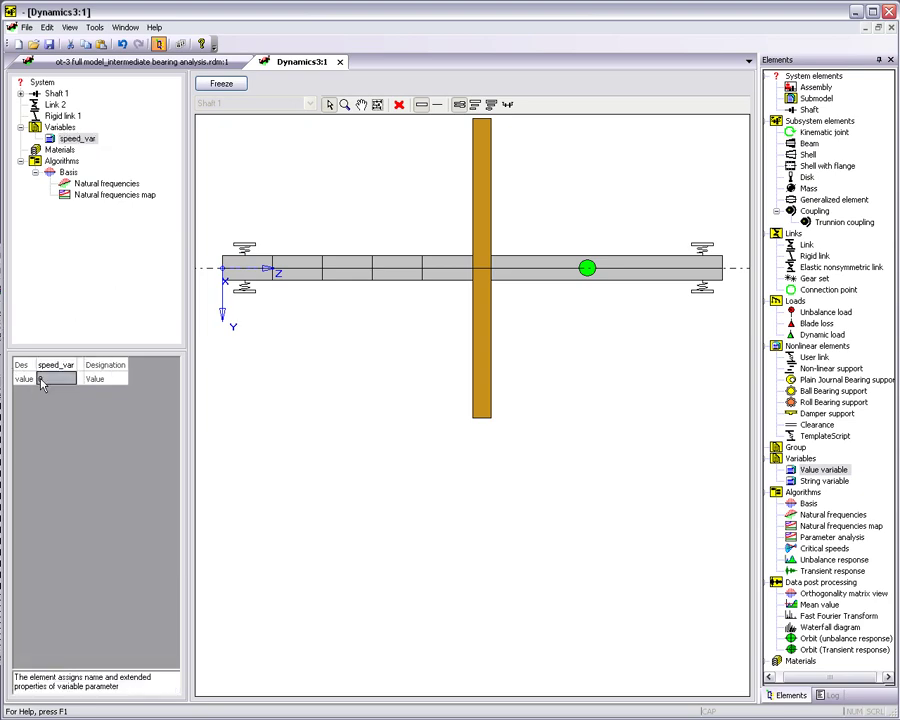
- Give speed_var a characteristic curve ramping from 0 to 20000
left_click(72, 378)
left_click(100, 382)
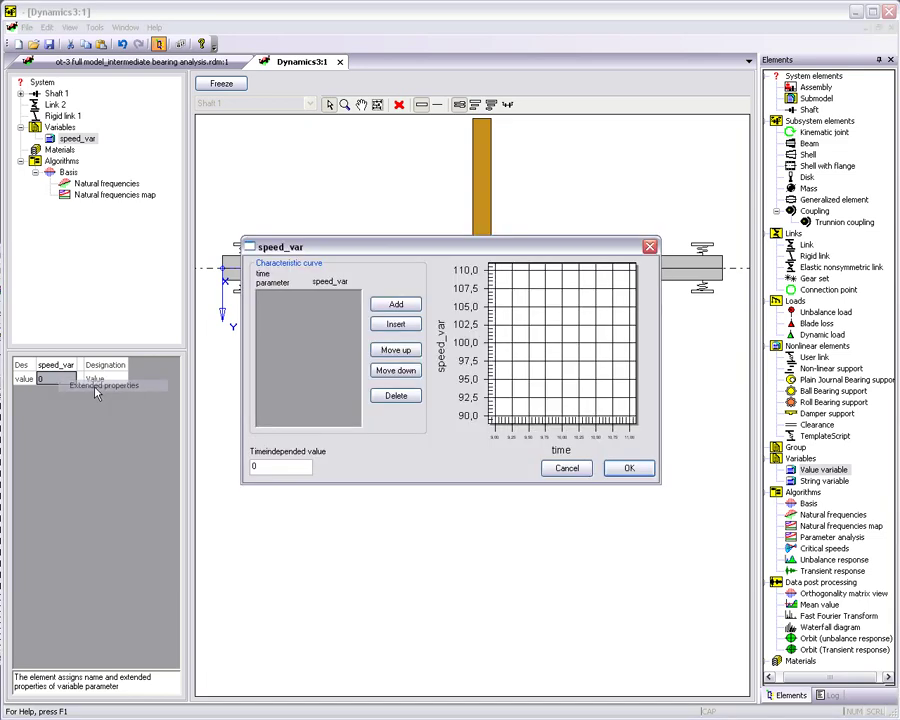
left_click(395, 304)
left_click(259, 312)
type("2")
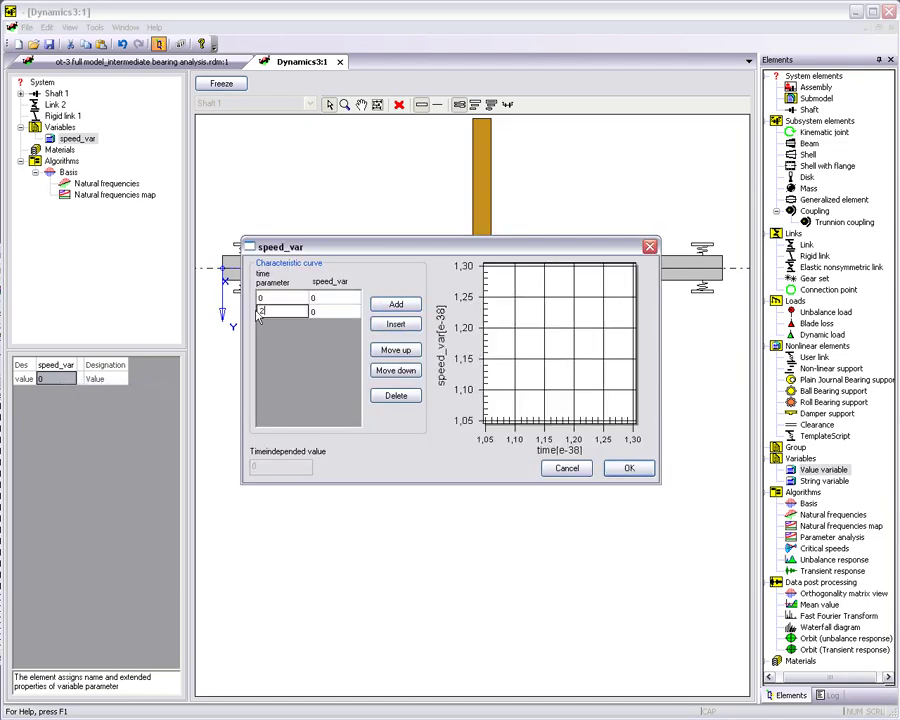
type("0000")
left_click(325, 312)
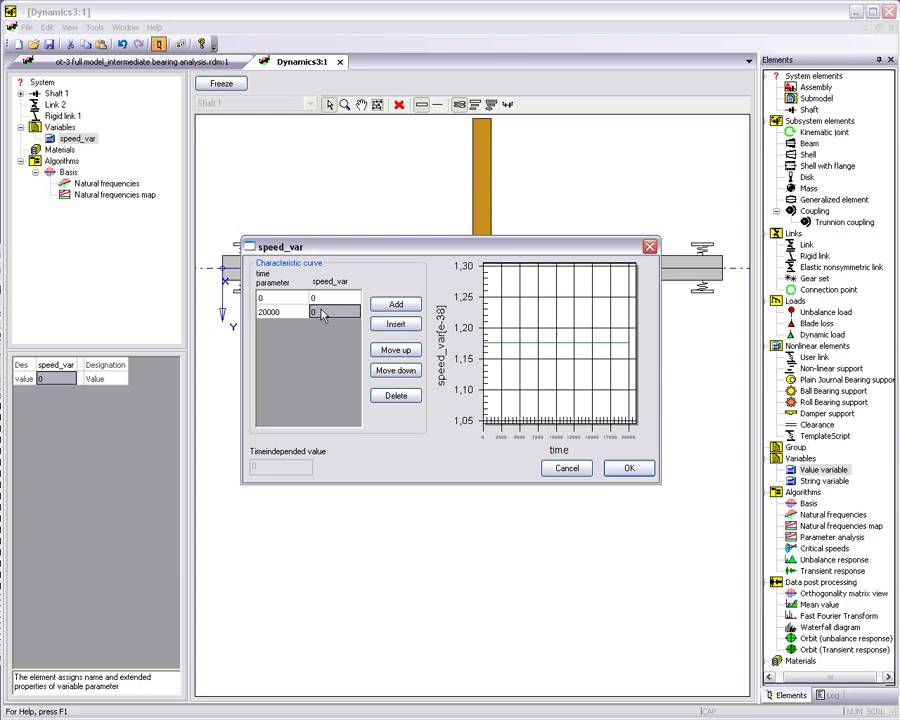
type("20000")
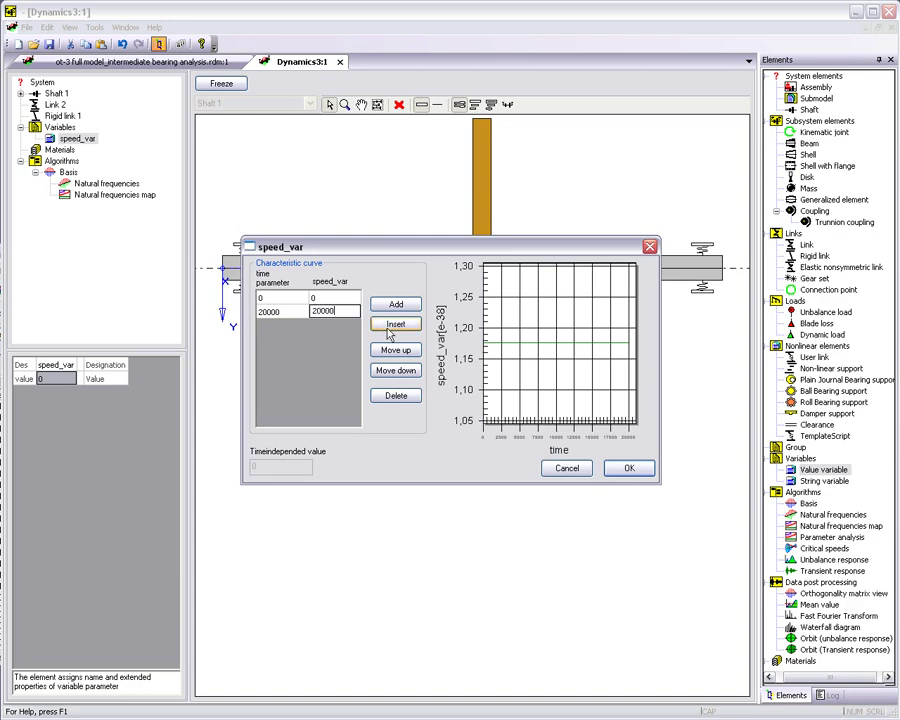
left_click(621, 472)
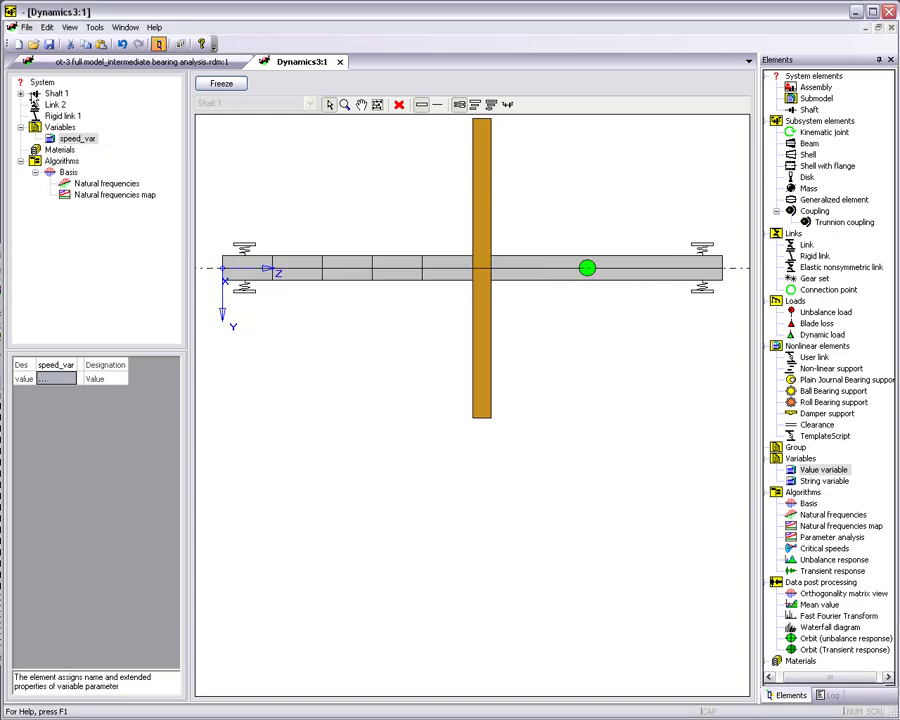
- Link Kinematic joint 8's omega_z to speed_var as an external variable
left_click(21, 93)
left_click(86, 183)
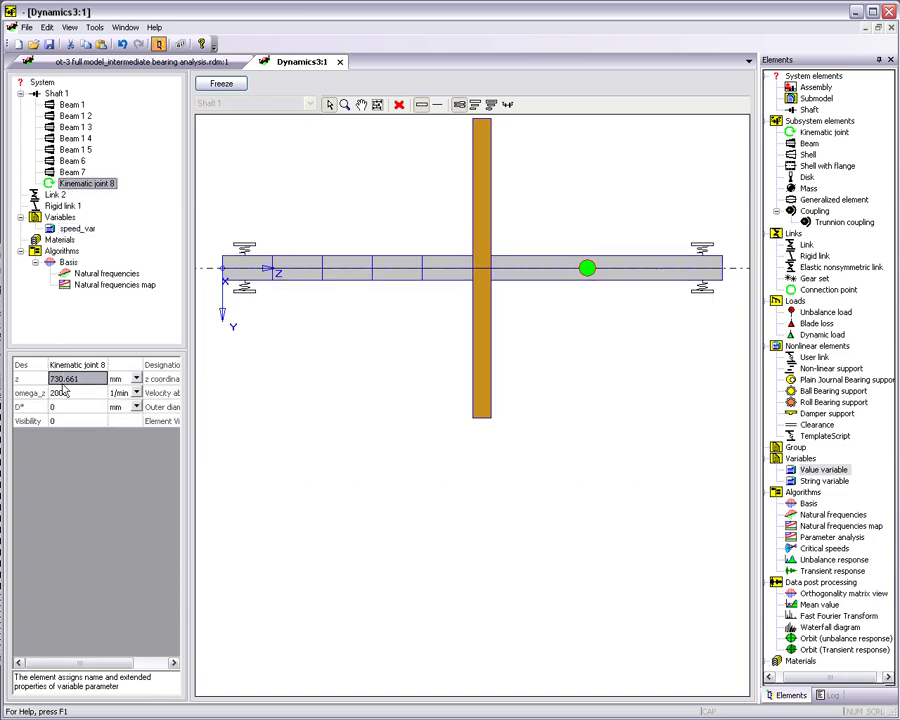
left_click(63, 395)
right_click(63, 395)
left_click(110, 411)
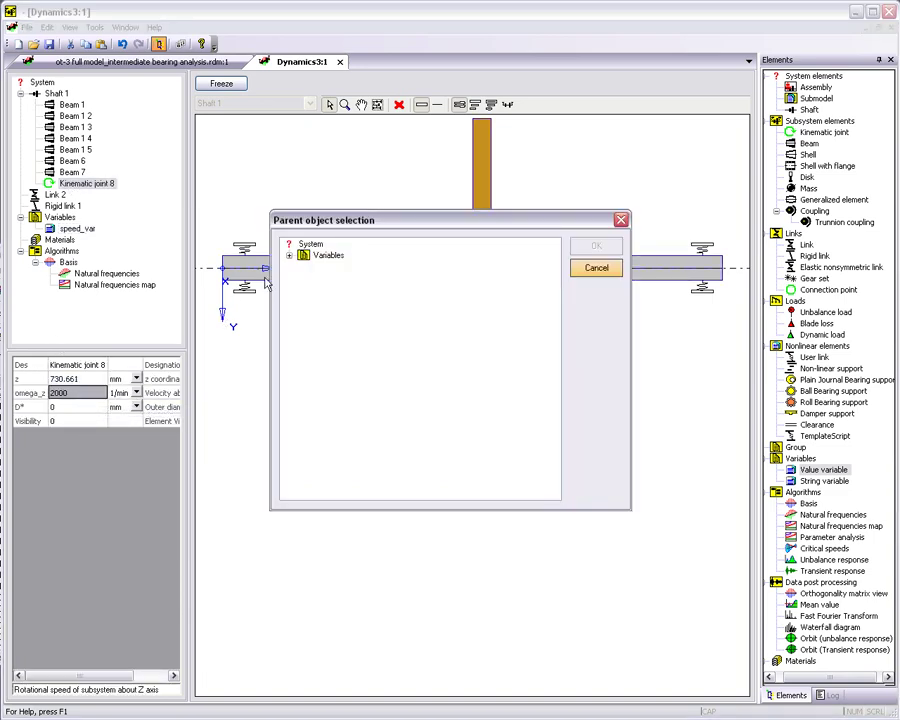
left_click(289, 256)
left_click(327, 268)
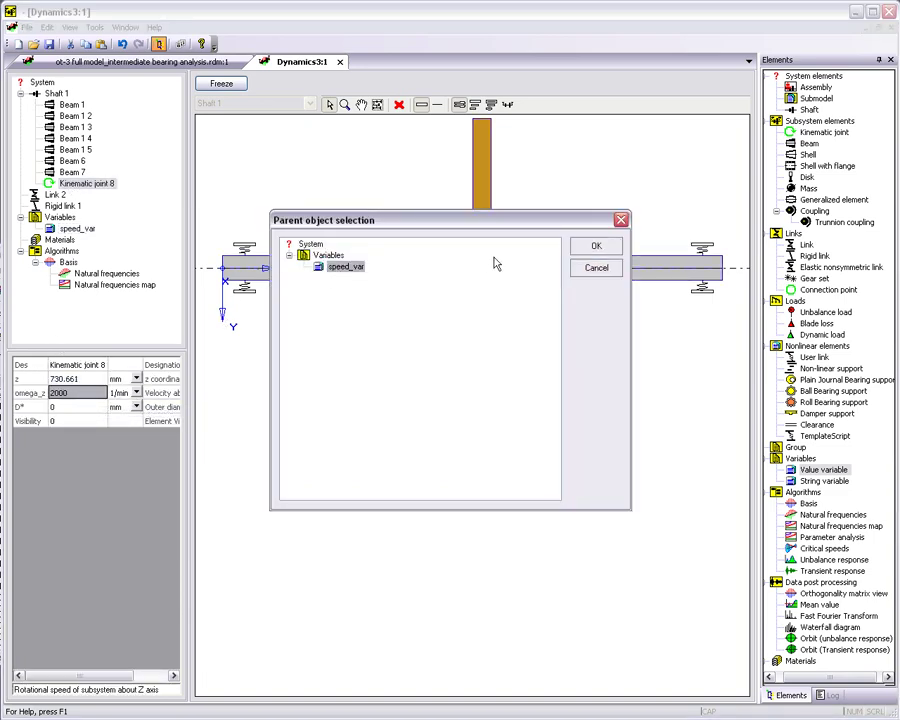
left_click(596, 245)
left_click(150, 288)
- Run the natural frequencies map, mark its data points, and show it as a Damping Ratio chart
left_click(289, 84)
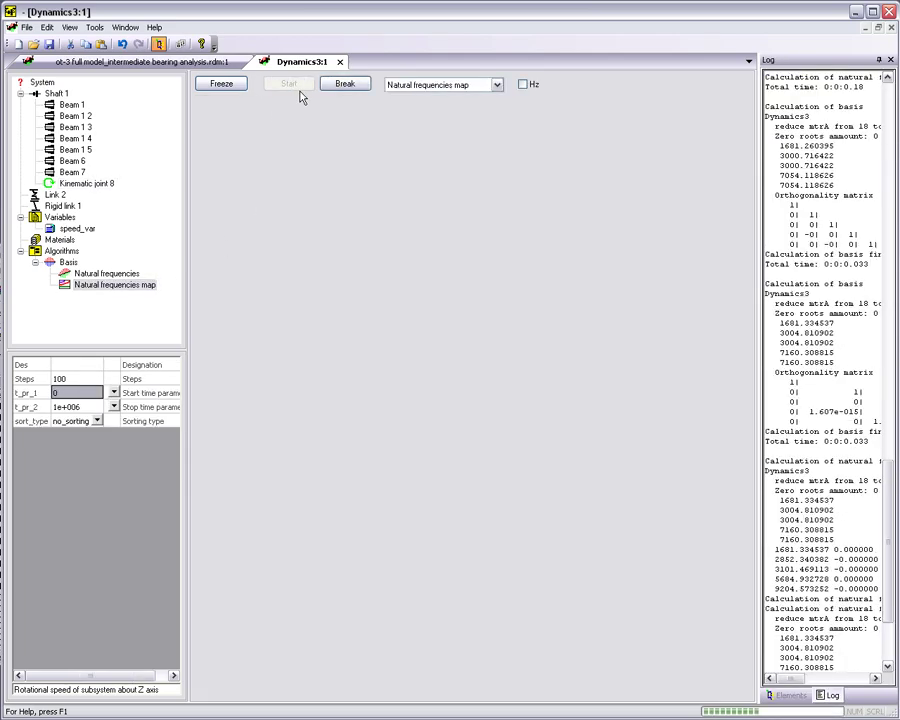
right_click(365, 460)
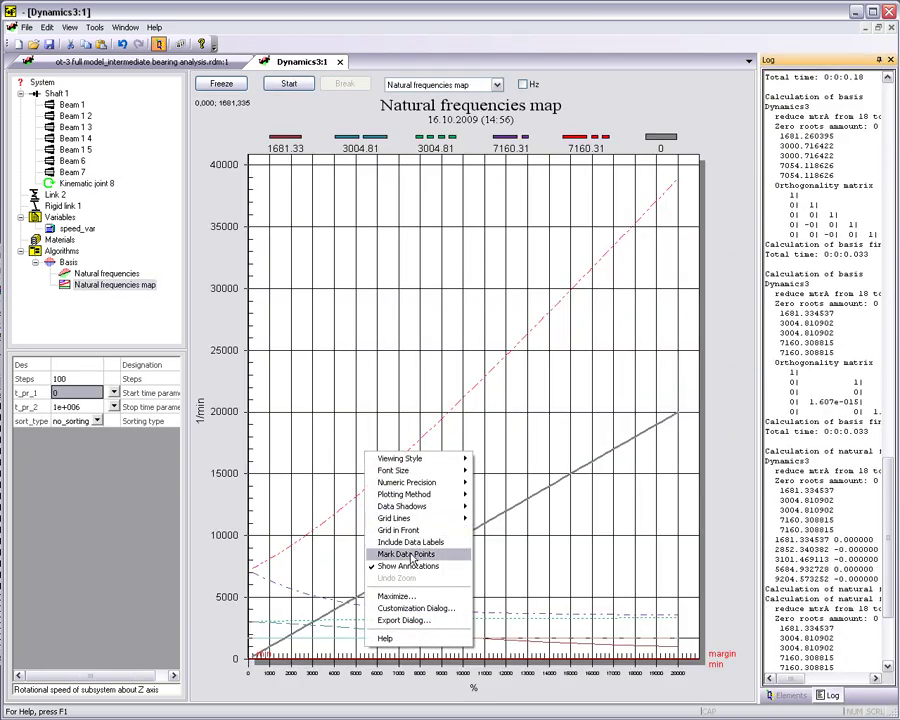
left_click(452, 541)
left_click(445, 84)
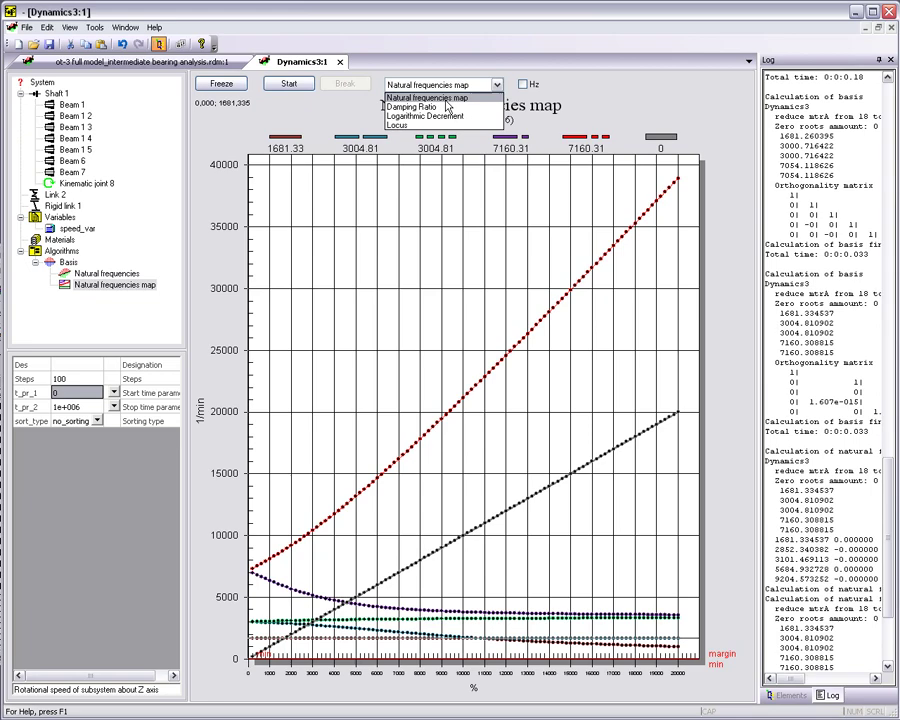
left_click(420, 107)
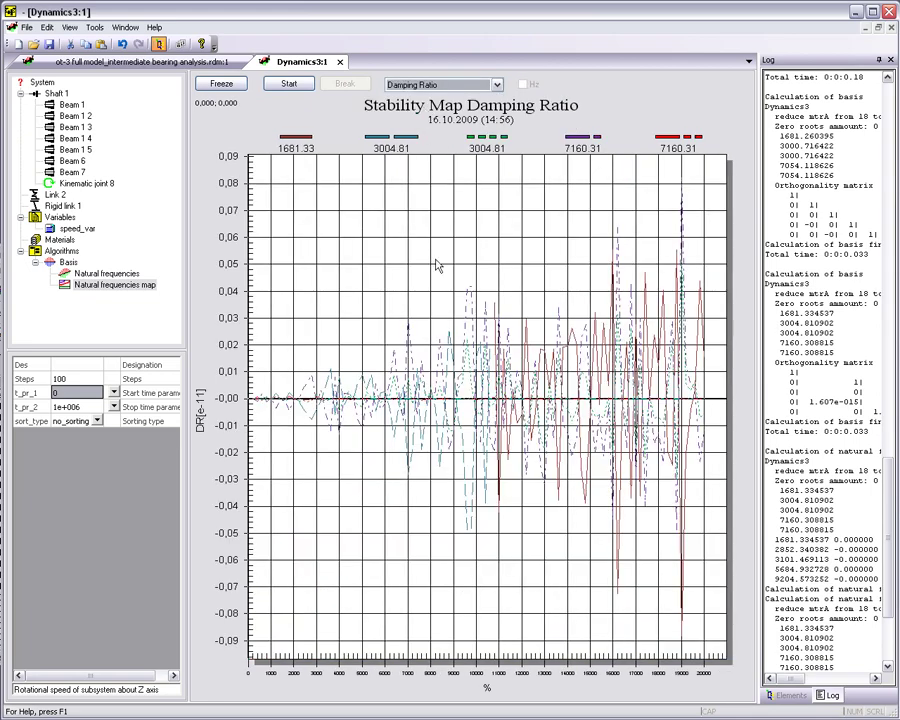
- Show the element library and select Link 2 to edit its properties
left_click(201, 405)
left_click(790, 695)
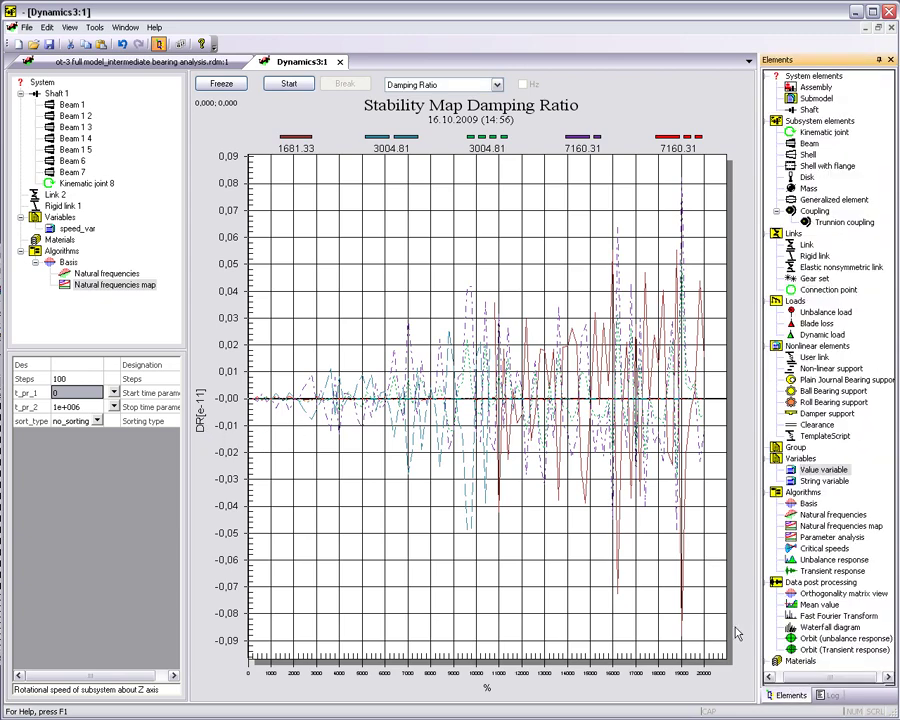
left_click(55, 194)
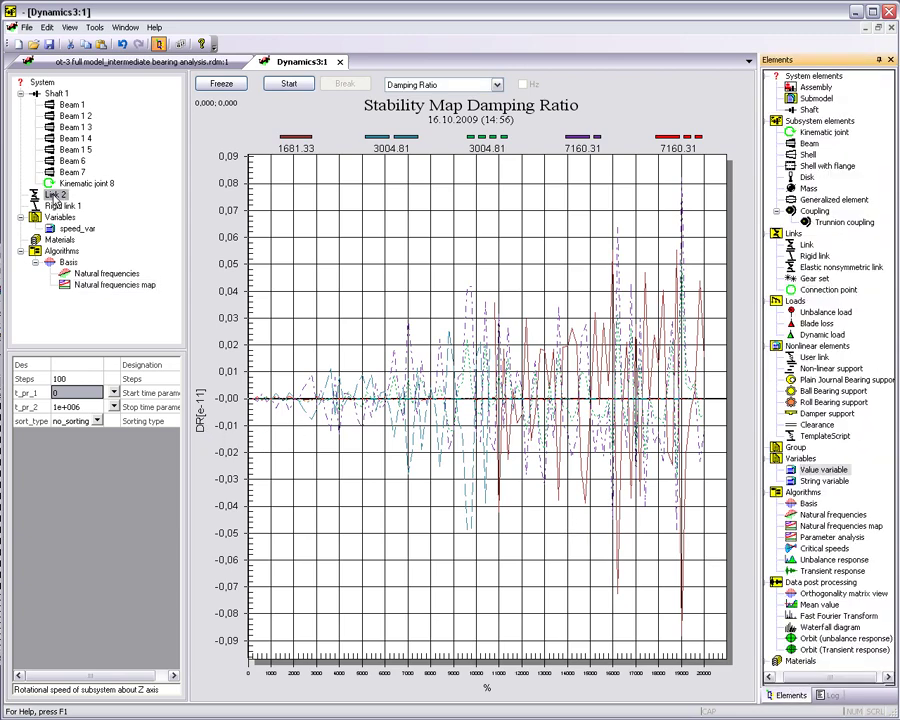
- Set Link 2's damping matrix vt_x–Fx entry to 20
left_click(75, 480)
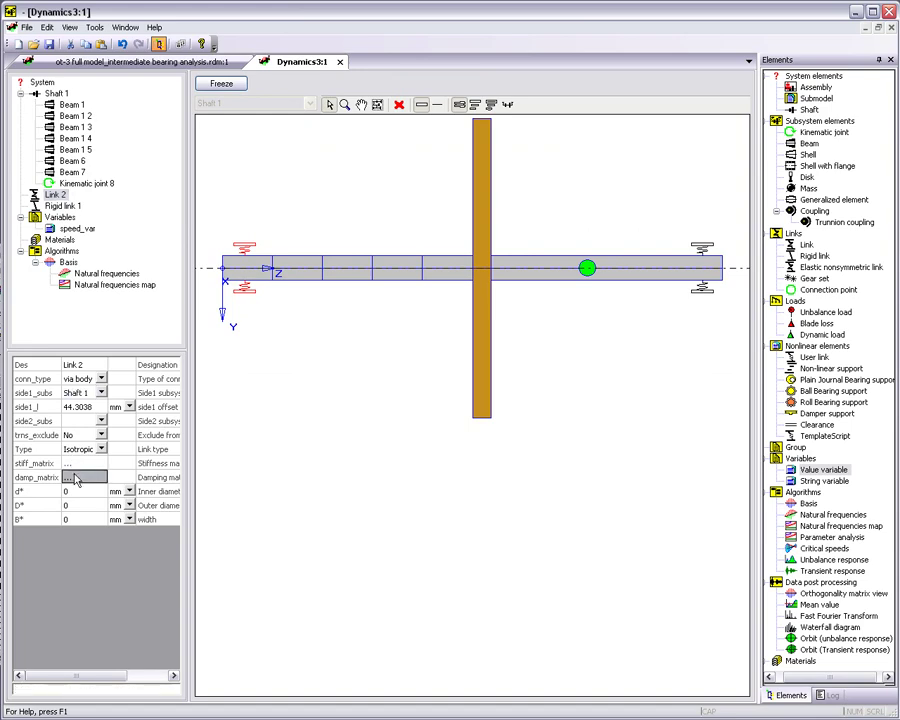
left_click(70, 479)
left_click(381, 366)
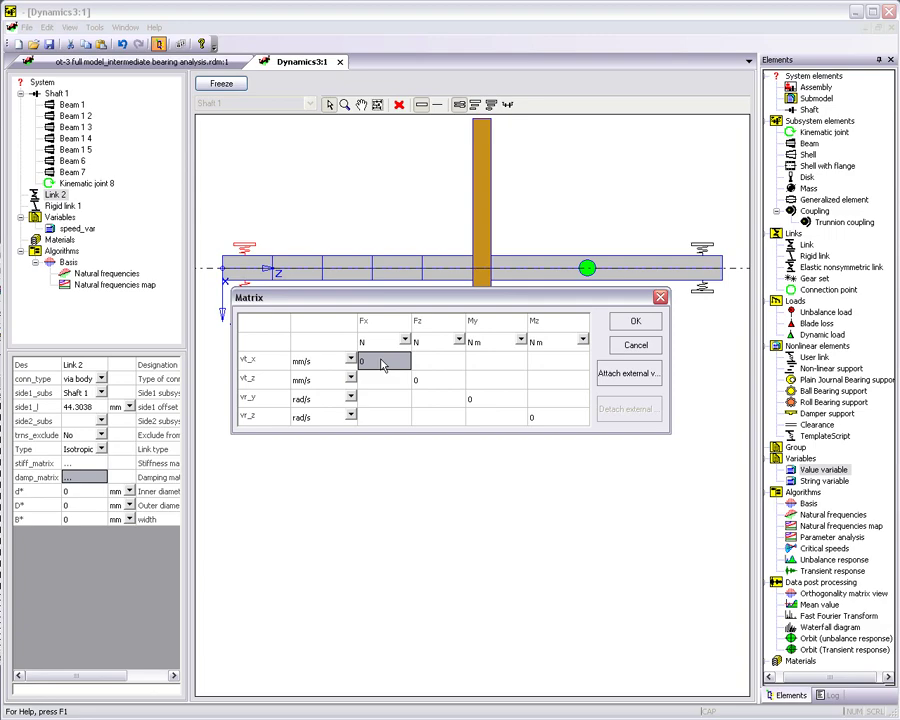
type("20")
left_click(437, 387)
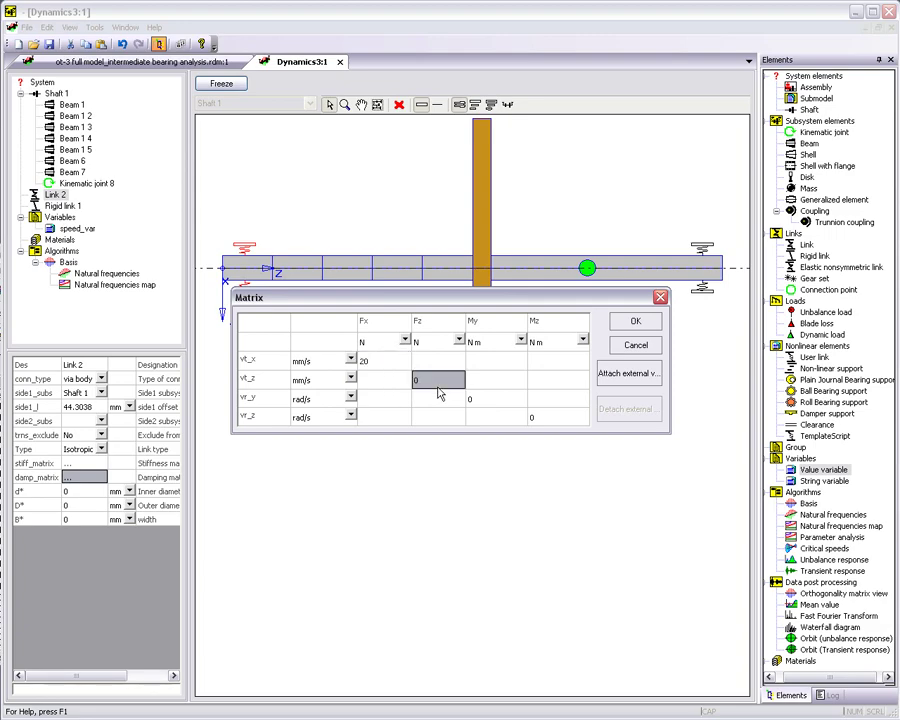
left_click(635, 321)
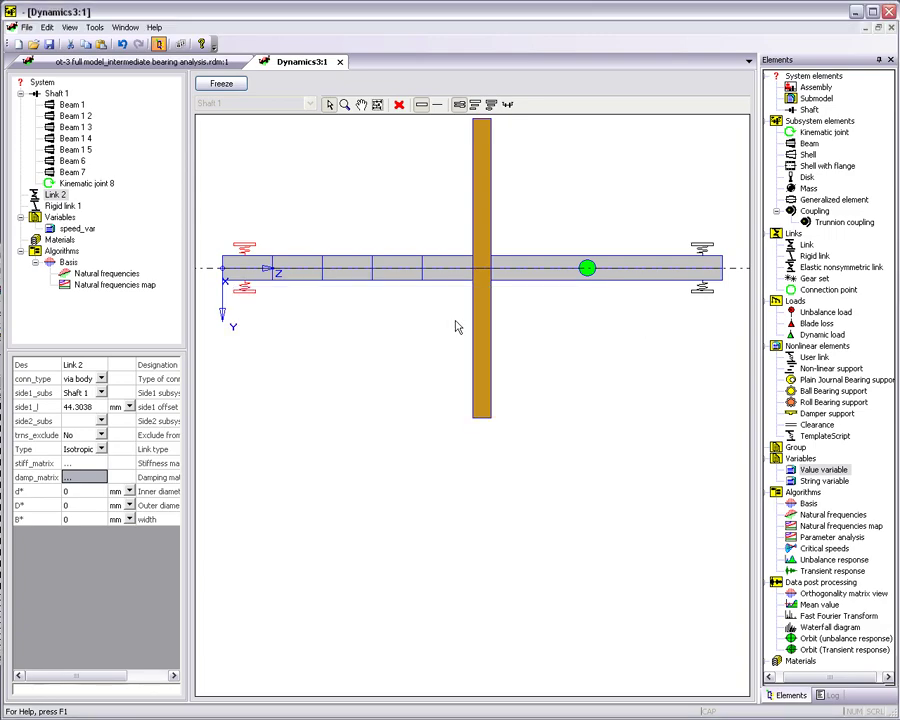
- Rerun the natural frequencies map and view its damping-ratio map, now peaking near 0.06
left_click(95, 286)
left_click(306, 86)
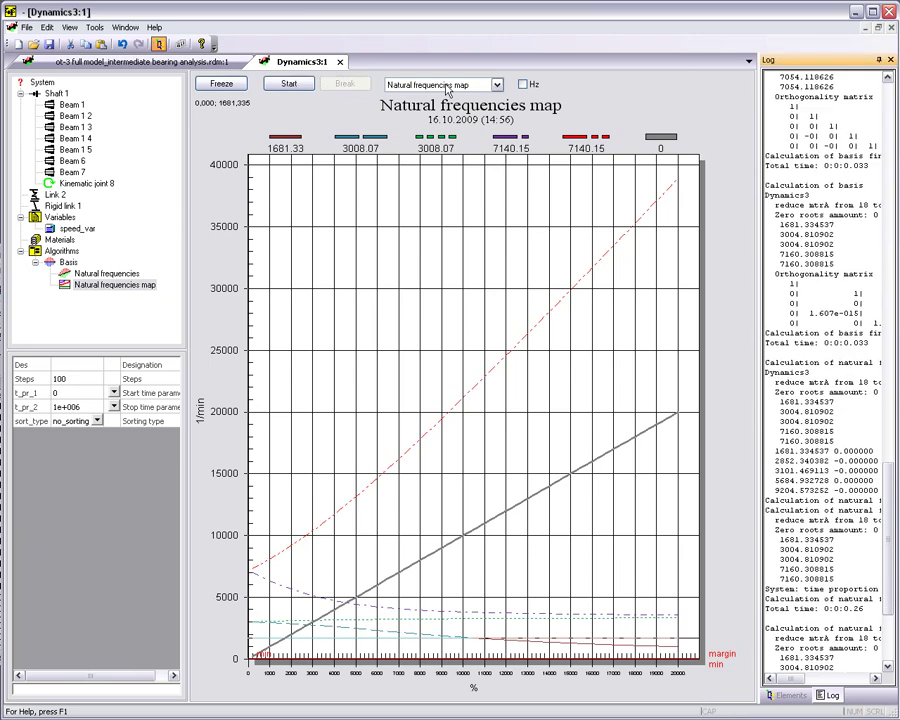
left_click(445, 84)
left_click(421, 112)
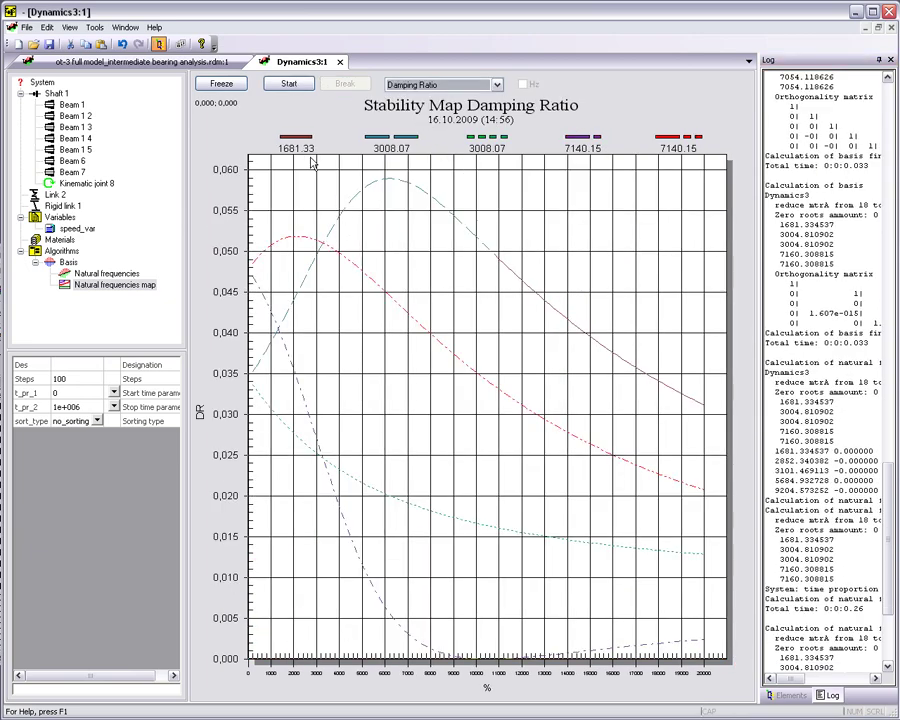
left_click(106, 273)
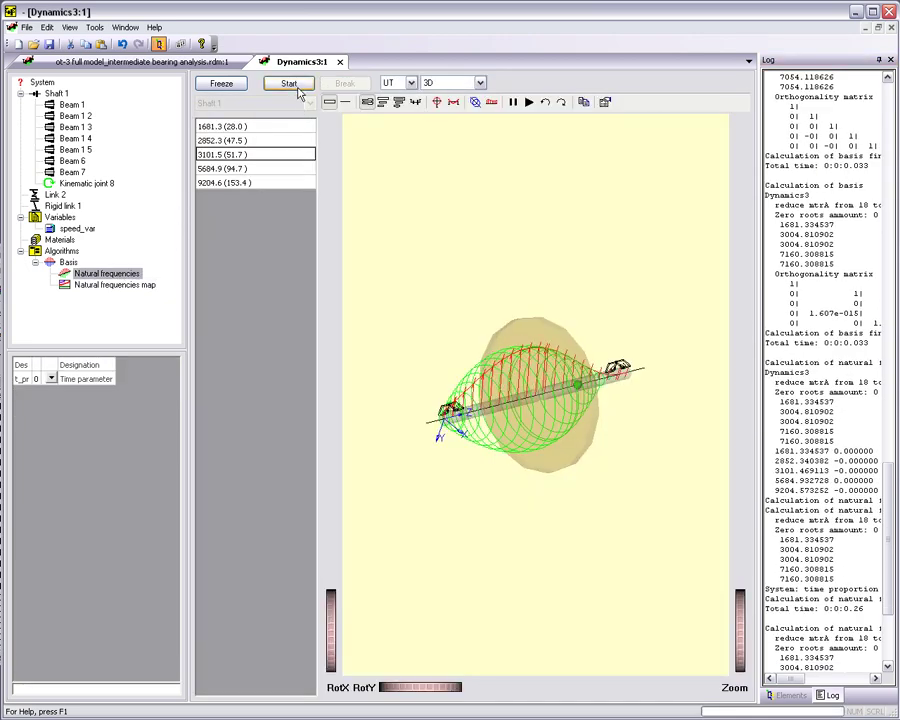
- Recompute the natural frequencies with time parameter t_pr set to 2000
left_click(297, 84)
left_click(234, 169)
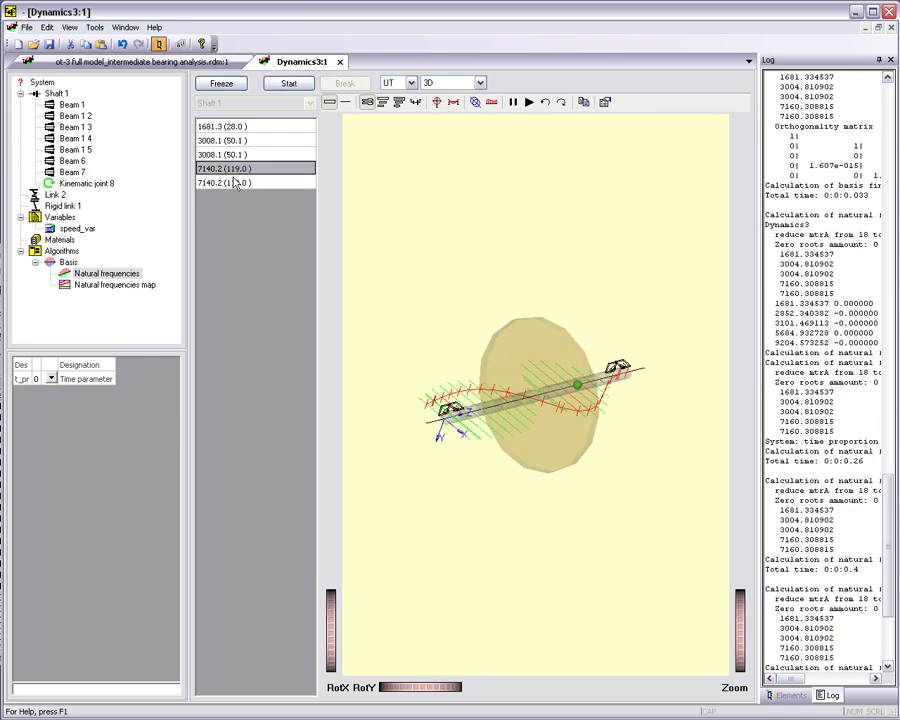
left_click(35, 380)
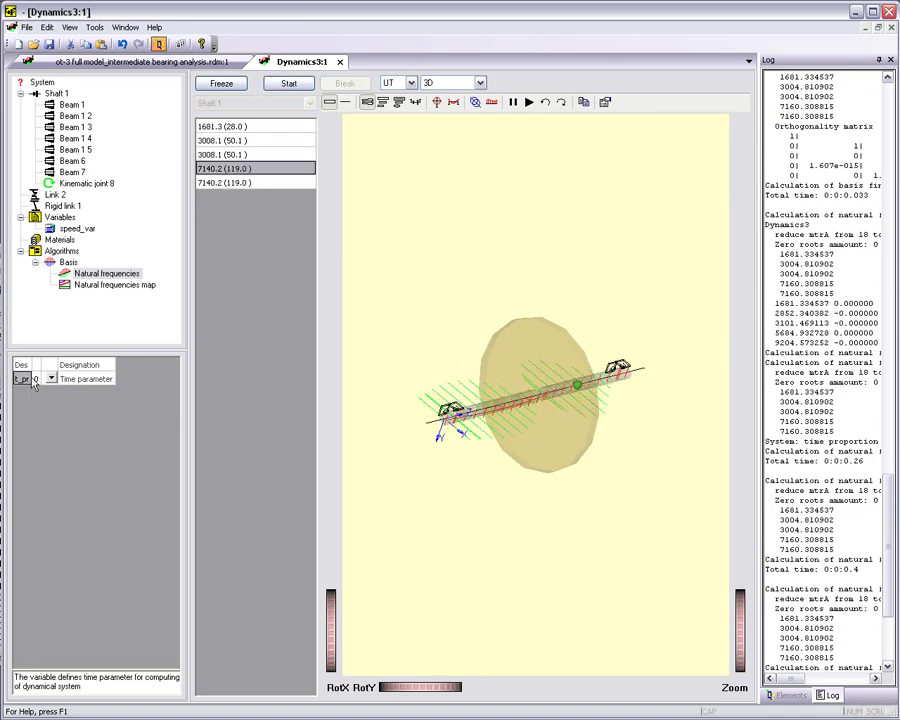
type("2000")
left_click(35, 380)
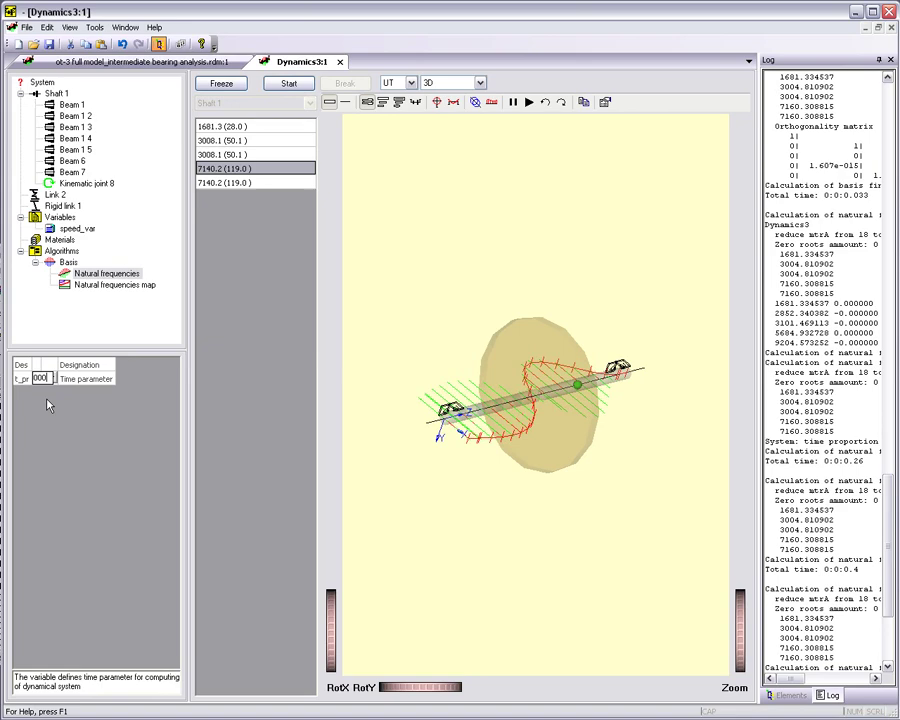
left_click(290, 85)
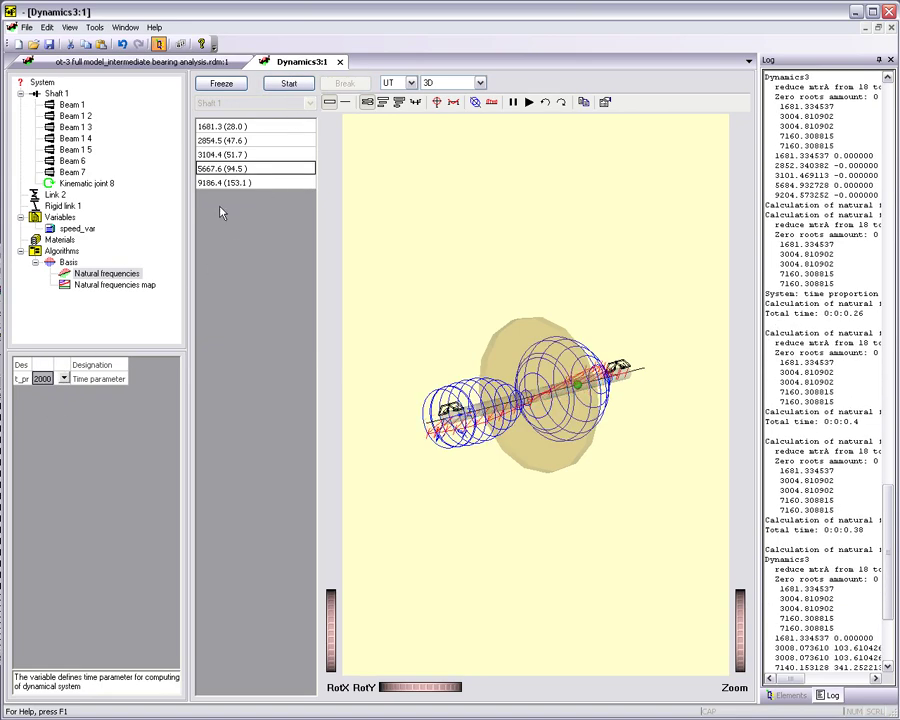
- Step through the 5667.6, 9186.4 and 2854.5 mode shapes
left_click(229, 157)
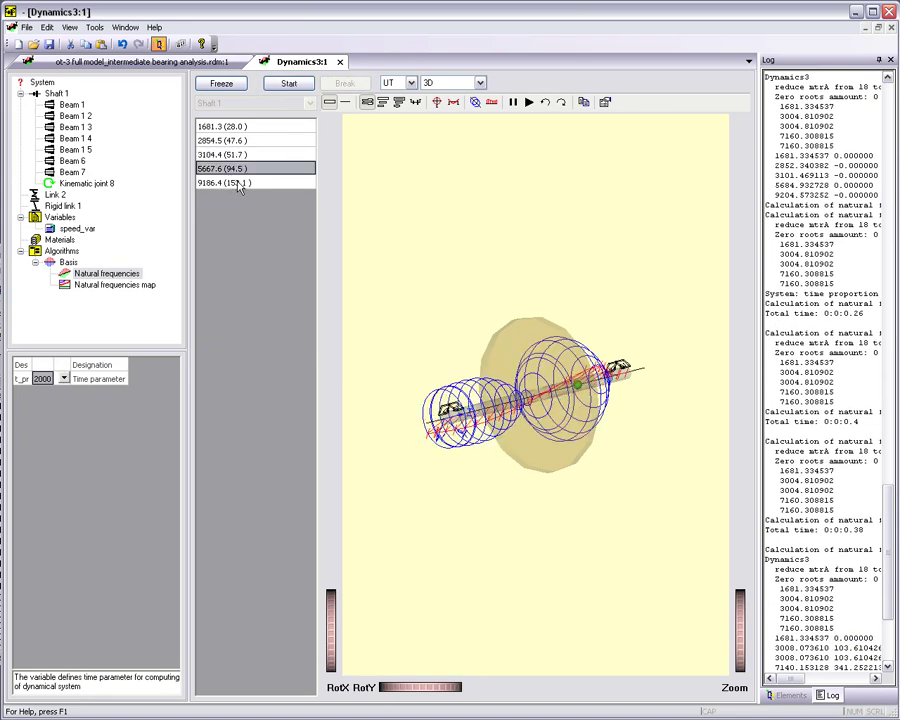
left_click(231, 182)
left_click(233, 141)
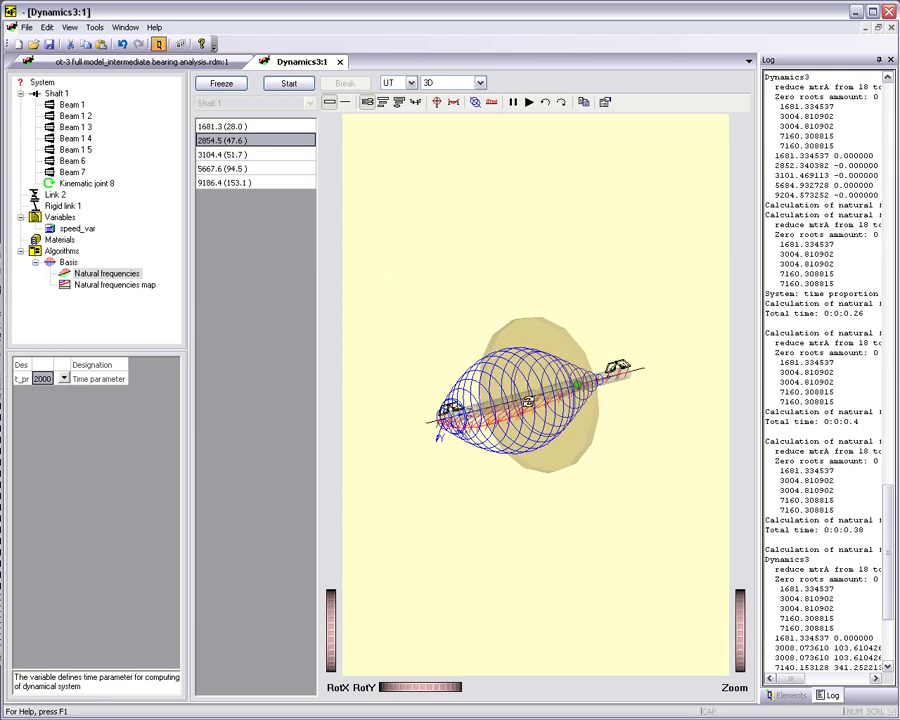
- Add a Critical speeds analysis under Basis, compute 1681.3, 2773.8, 3143.3 and 4562.3, and inspect the 3143.3 mode
left_click(790, 694)
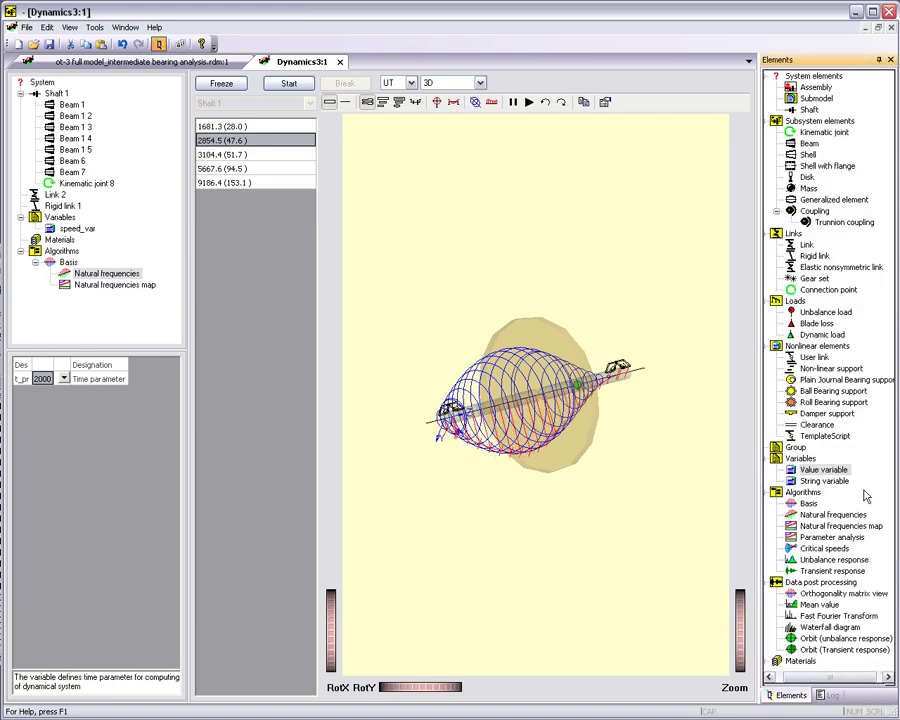
left_click(824, 548)
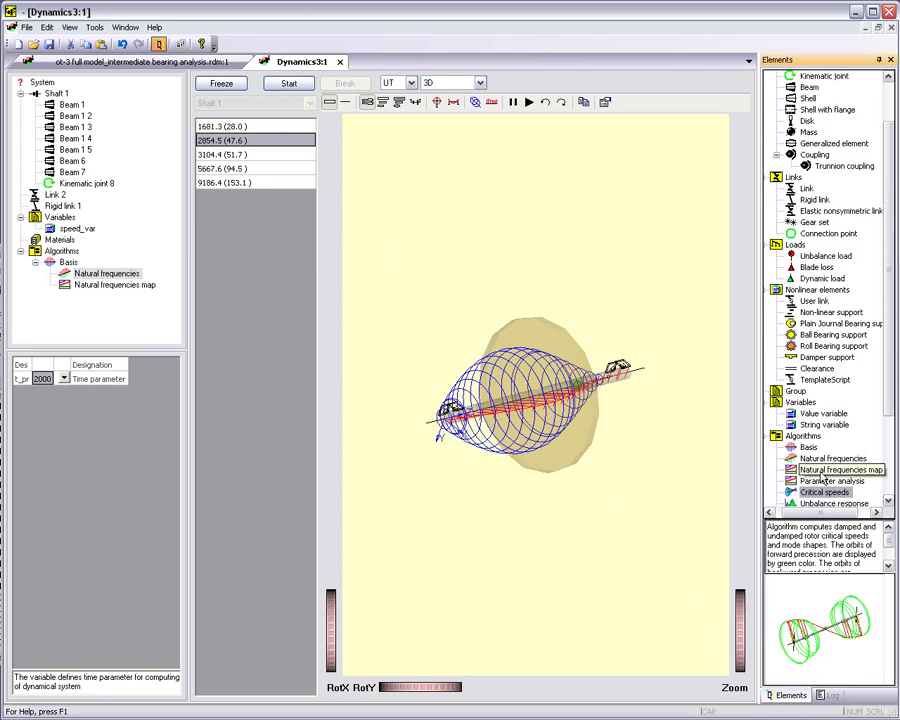
double_click(822, 493)
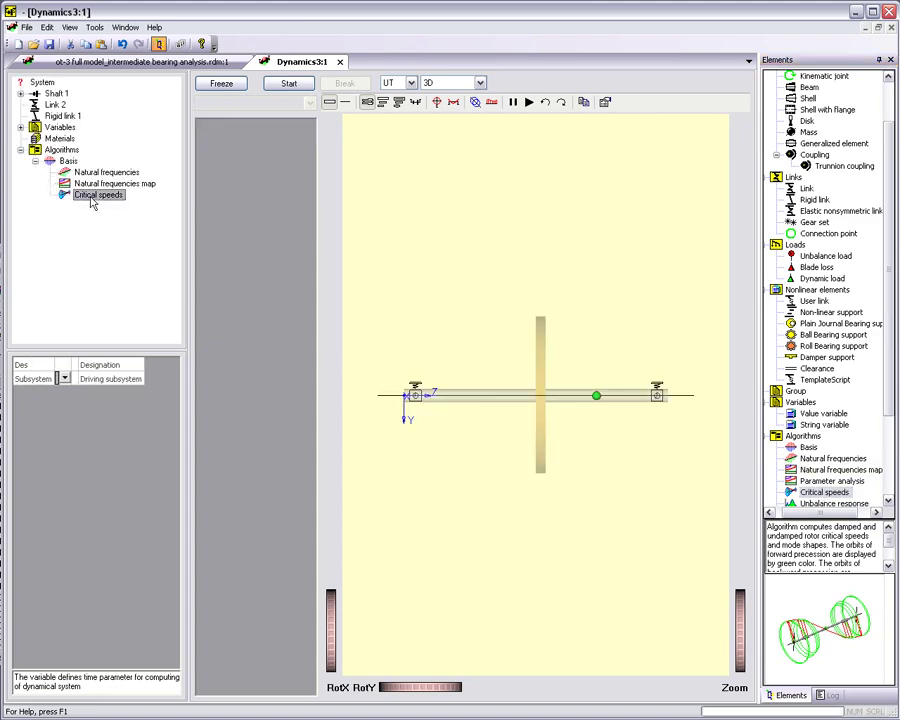
left_click(290, 83)
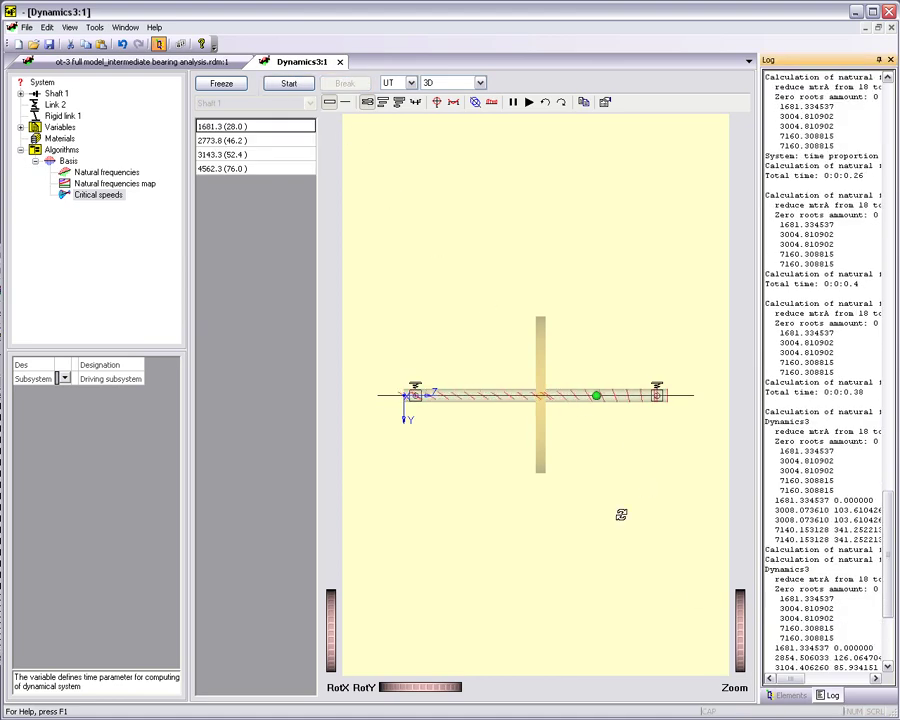
left_click_drag(444, 382, 530, 443)
left_click(225, 154)
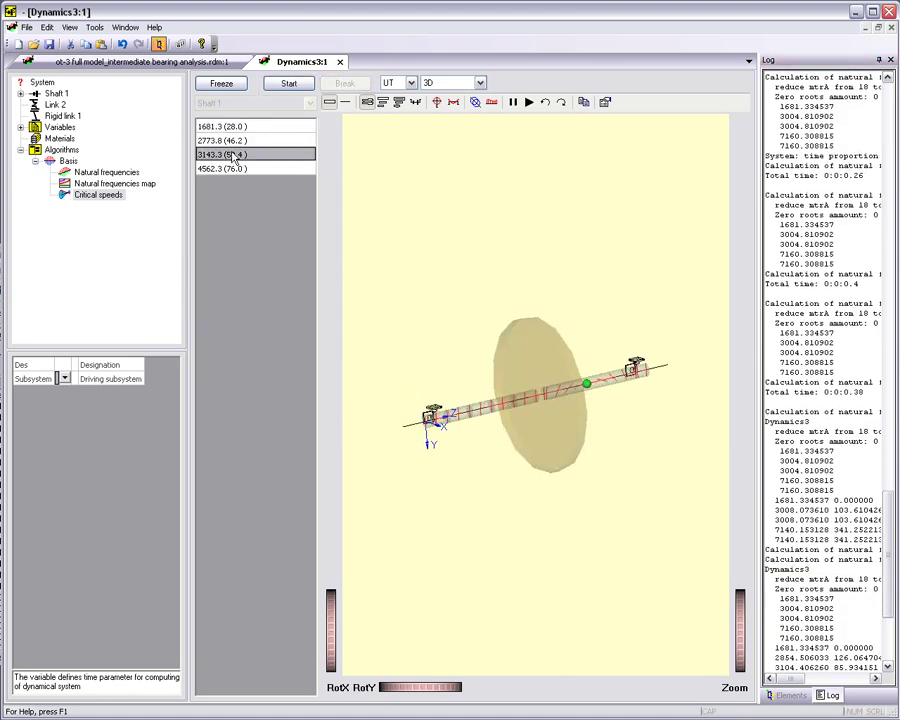
left_click_drag(408, 372, 602, 366)
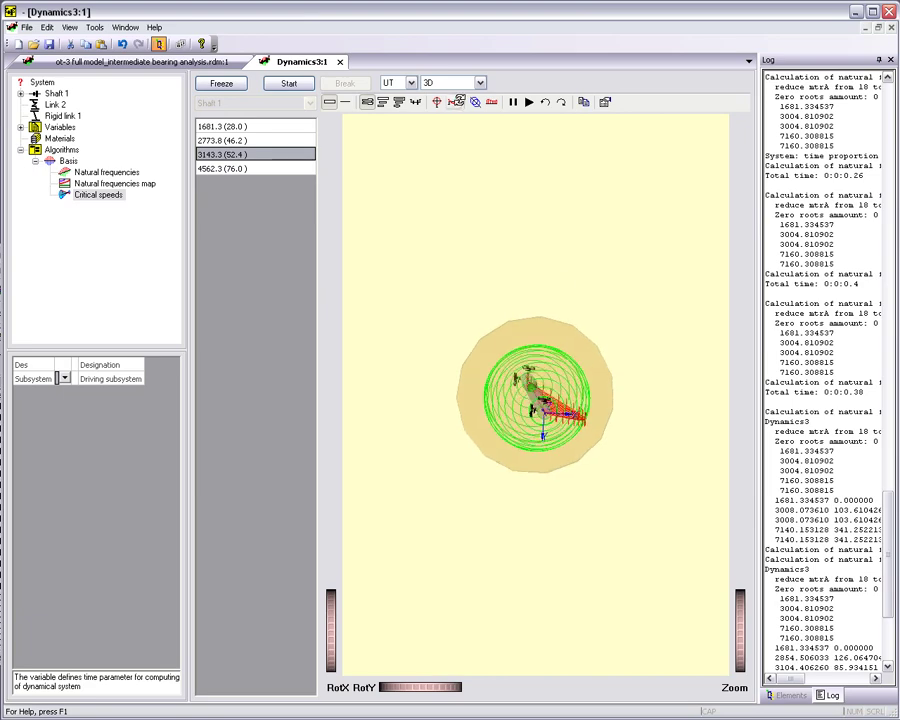
- Make Link 2 a Full-type link with ut_y–Fy stiffness 12000 and recalculate critical speeds
left_click(55, 104)
left_click(75, 455)
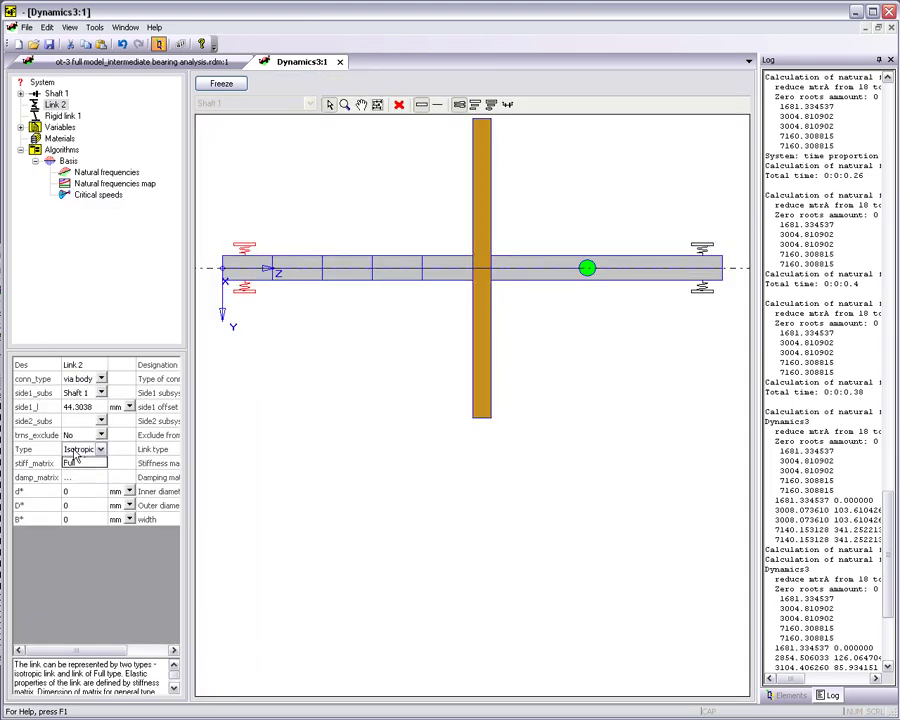
left_click(75, 473)
left_click(74, 465)
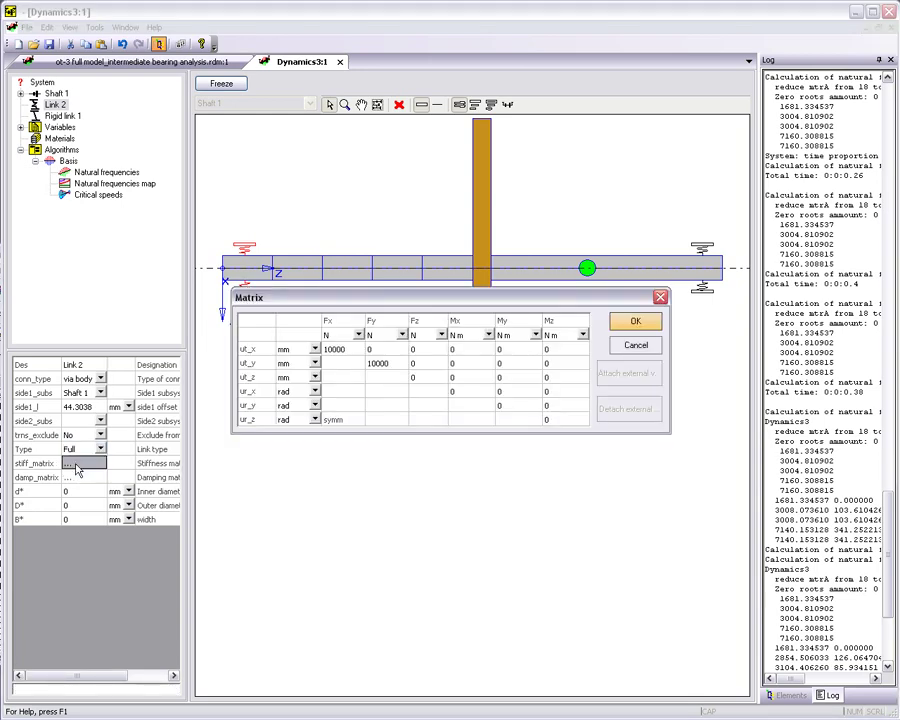
left_click(376, 364)
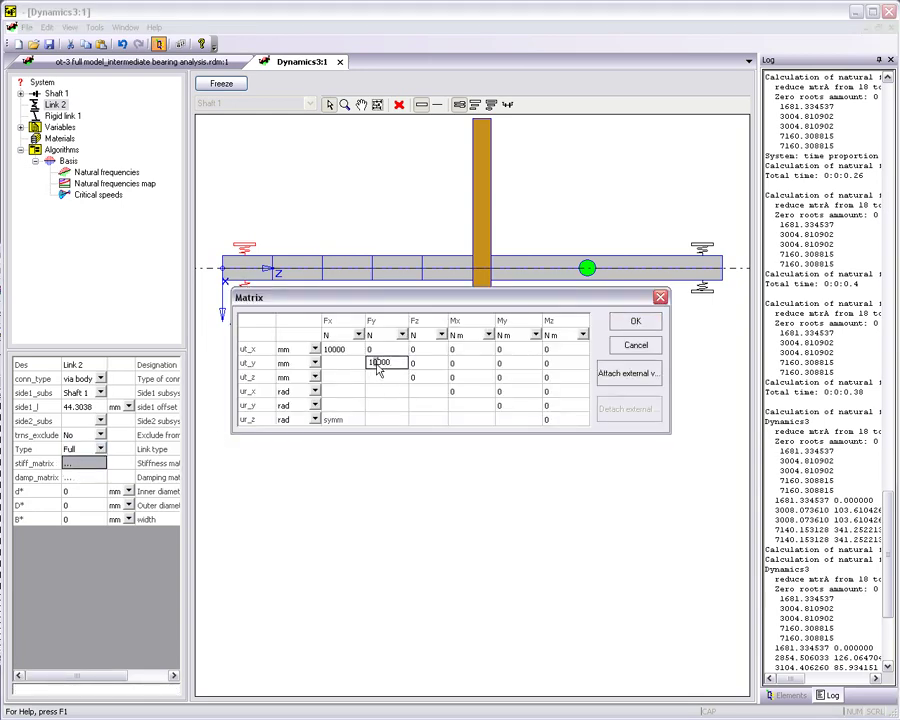
type("12000")
left_click(428, 370)
left_click(636, 321)
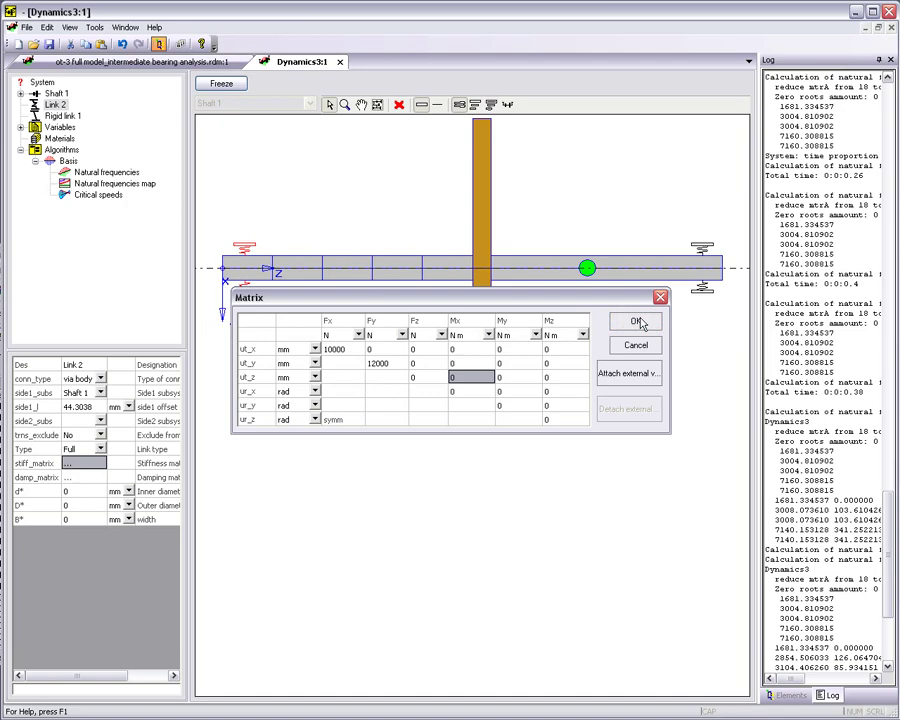
left_click(98, 194)
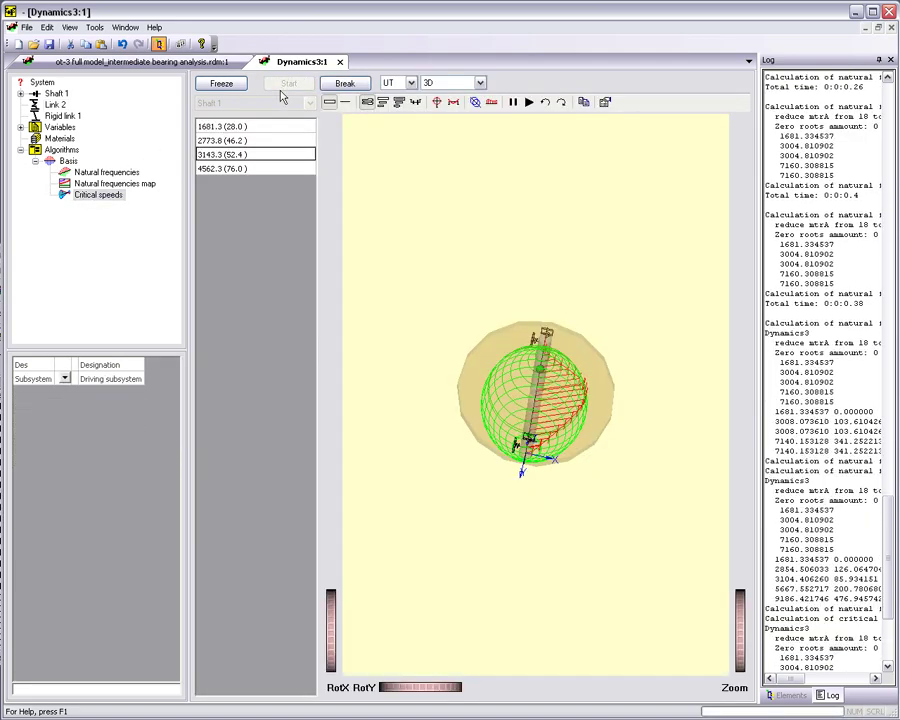
- Inspect the new 2790.1, 4566.3, 1681.3 and 3153.7 (52.6) critical-speed mode shapes from several angles
left_click(437, 103)
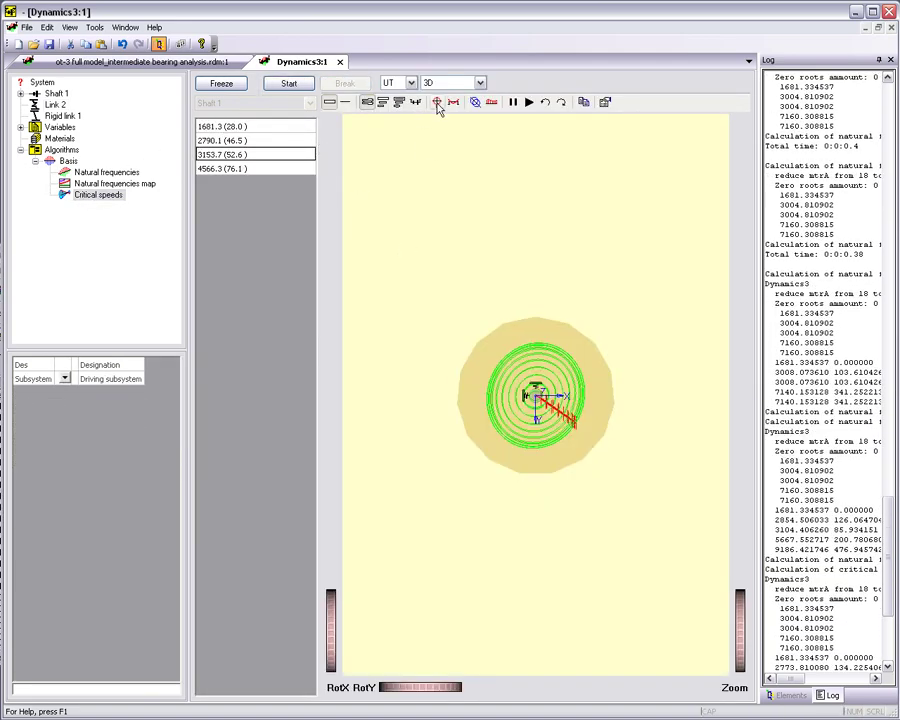
left_click(245, 140)
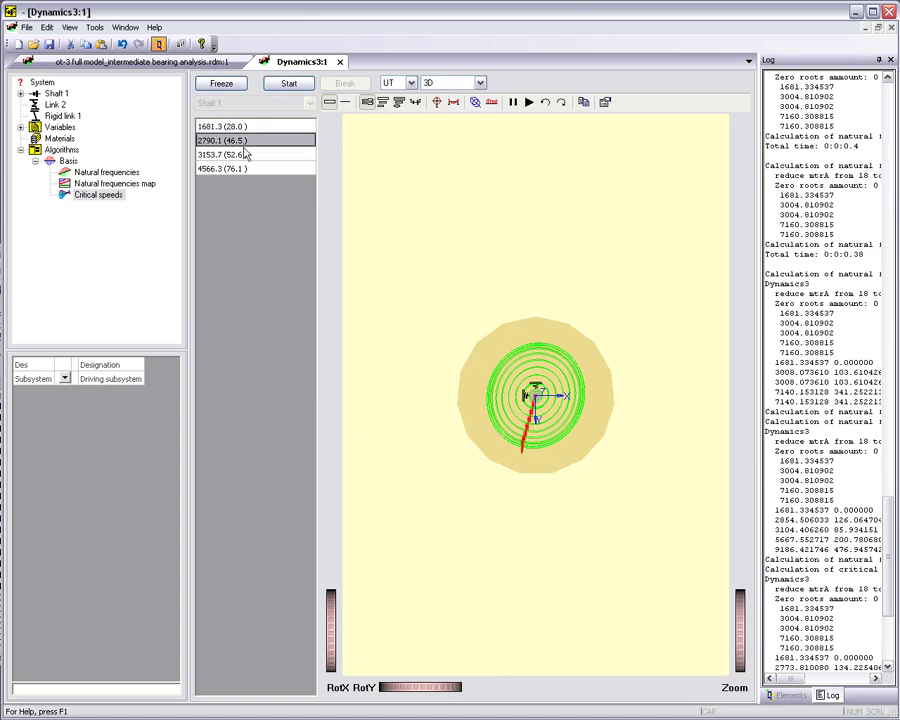
left_click(455, 102)
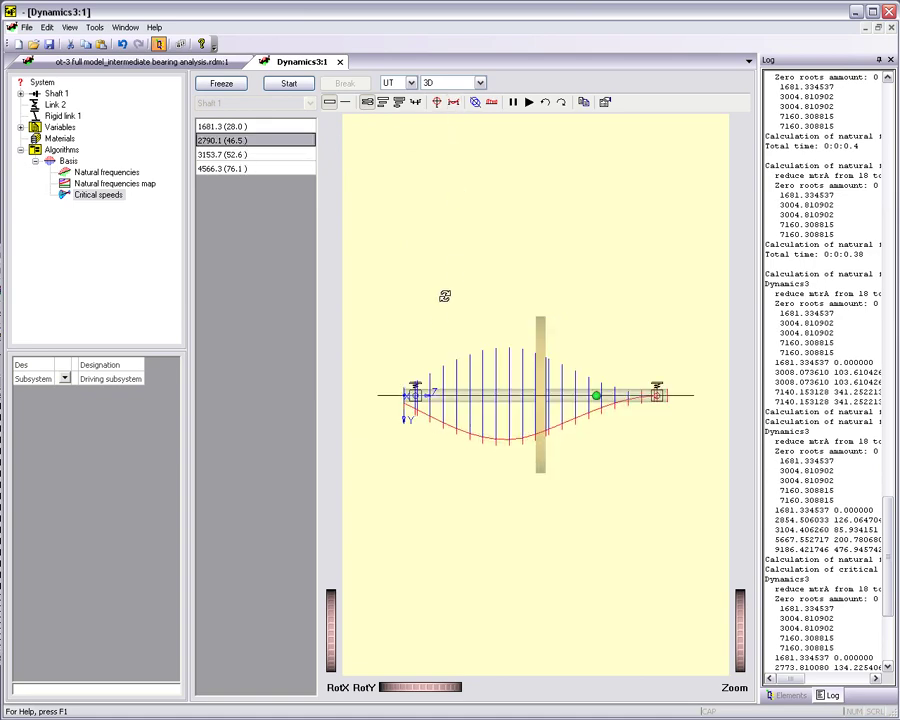
left_click_drag(440, 240, 573, 337)
left_click(227, 169)
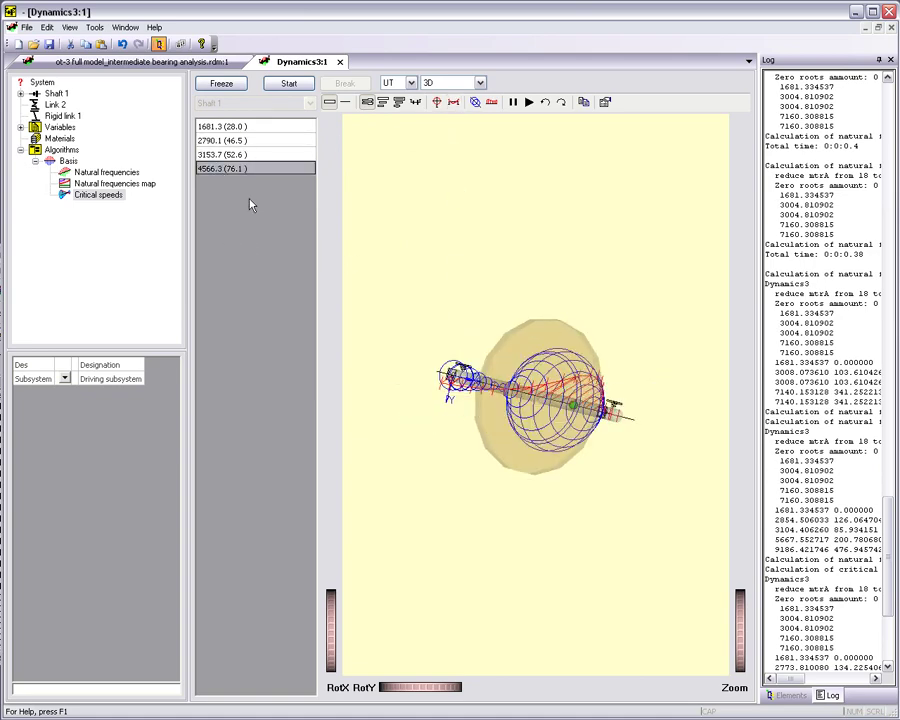
left_click(232, 156)
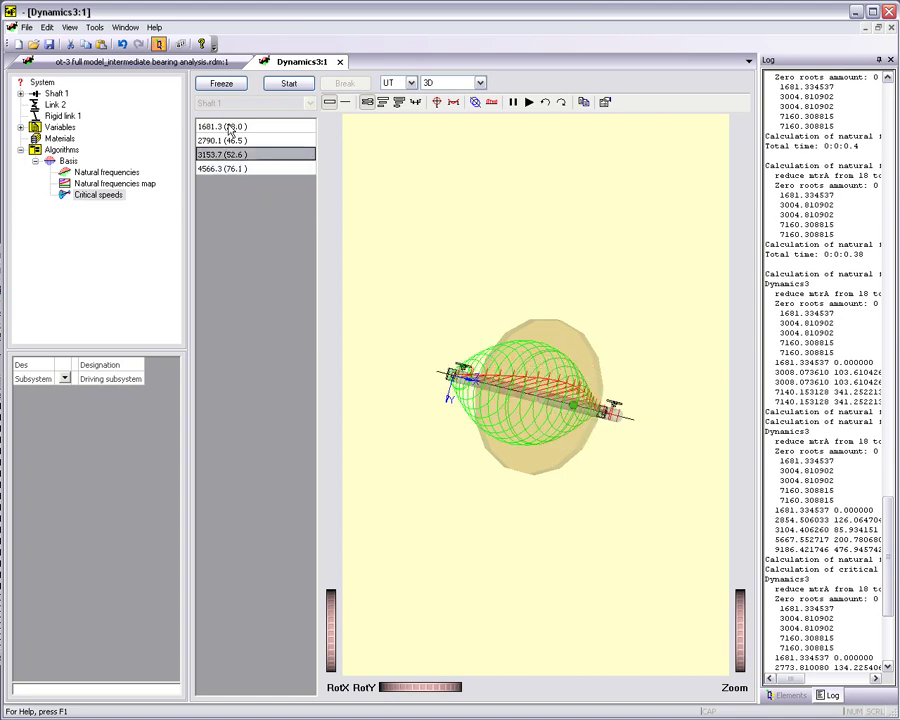
left_click(228, 127)
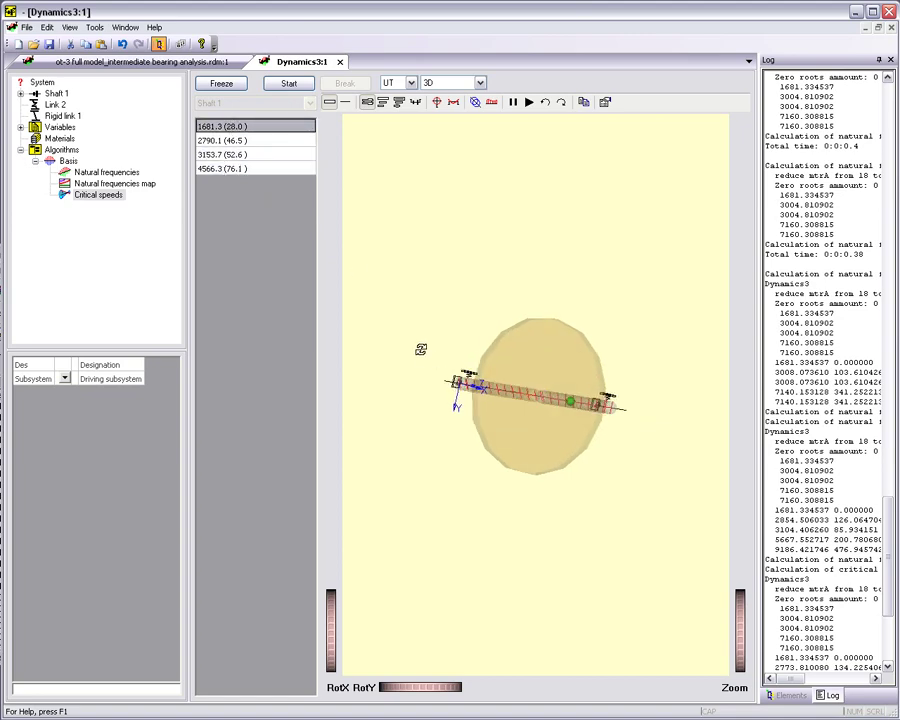
left_click_drag(418, 346, 437, 377)
left_click(240, 155)
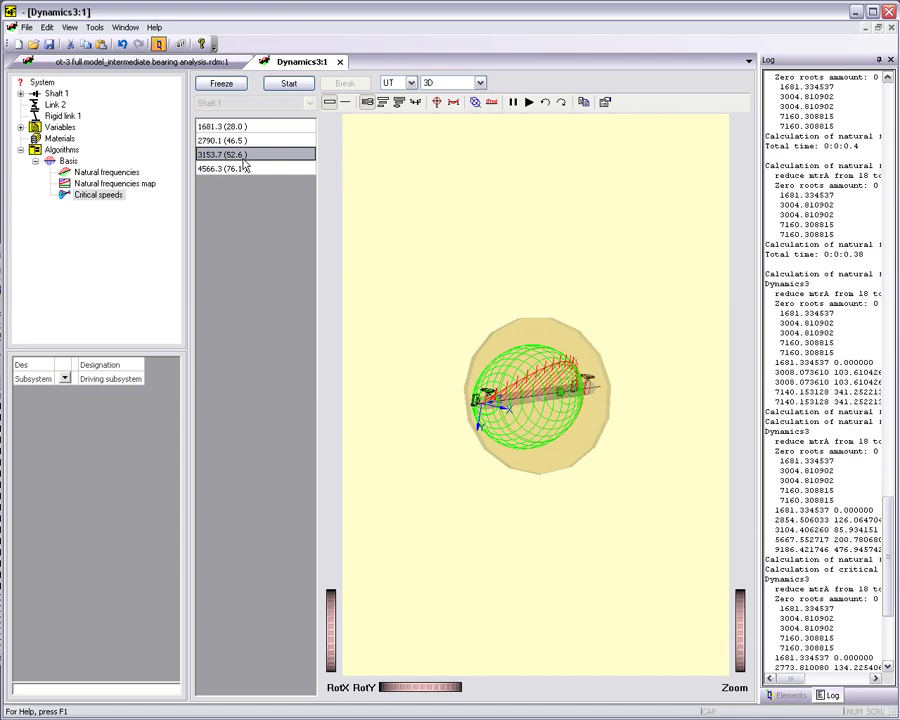
- Add an Unbalance response algorithm to the model
left_click(800, 696)
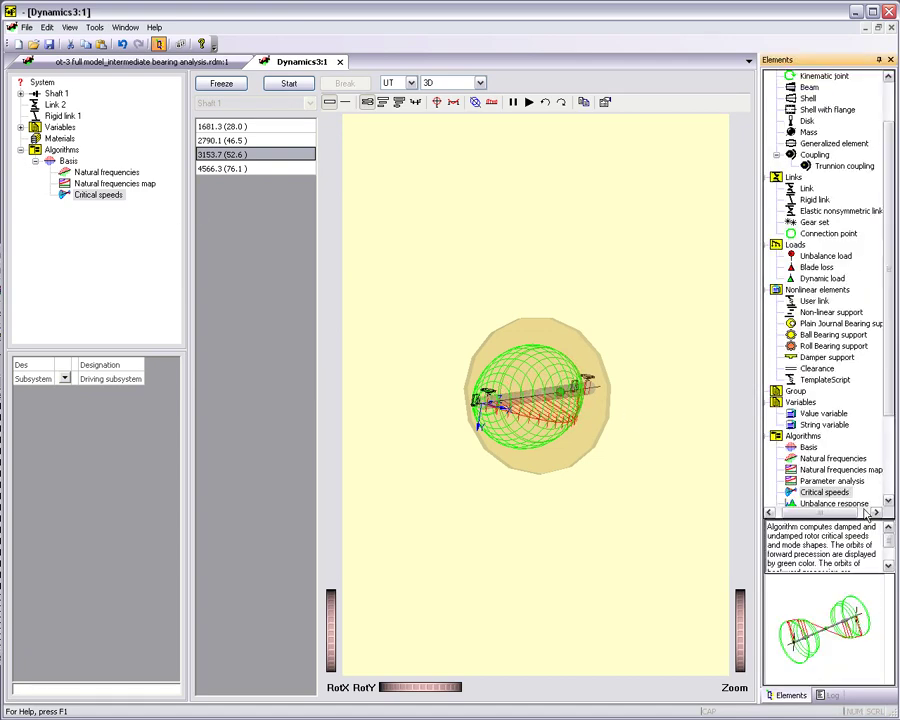
left_click(838, 503)
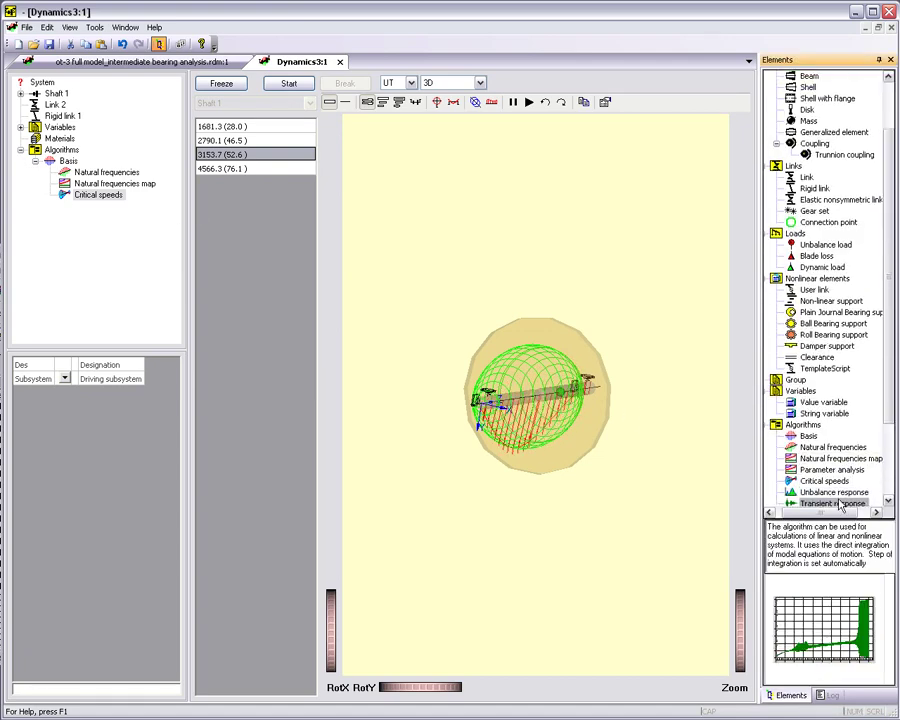
left_click(840, 483)
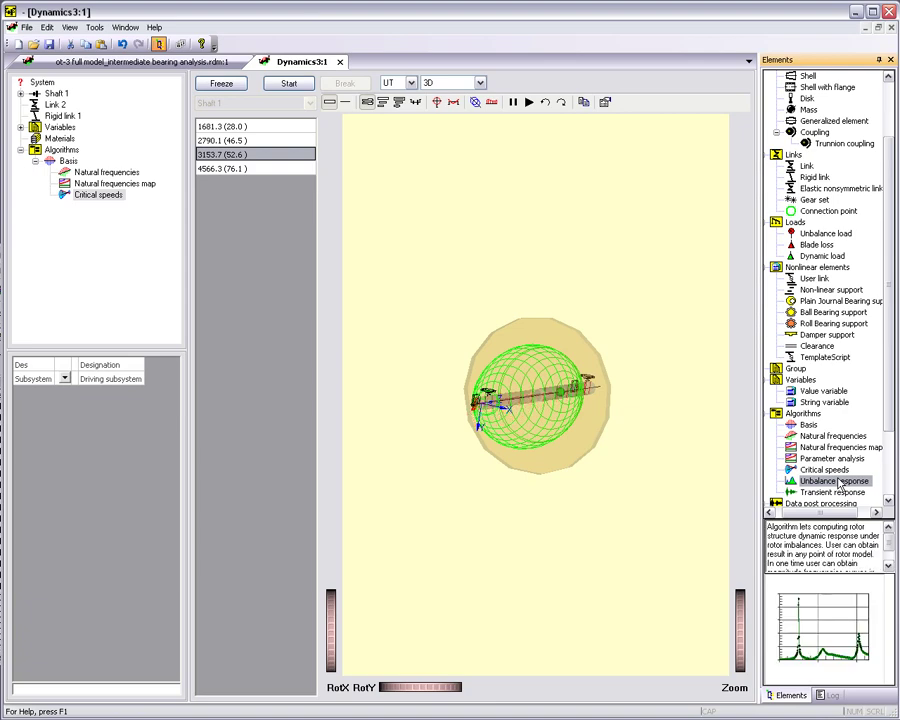
double_click(838, 483)
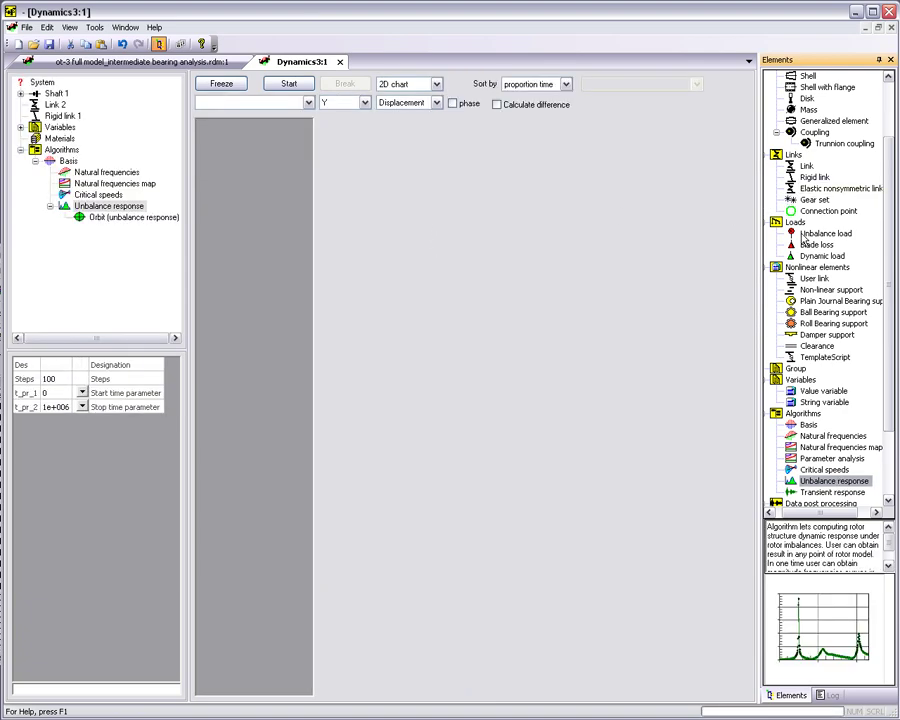
- Place an Unbalance load on Shaft 1 with 5 gcm linear unbalance
left_click(805, 236)
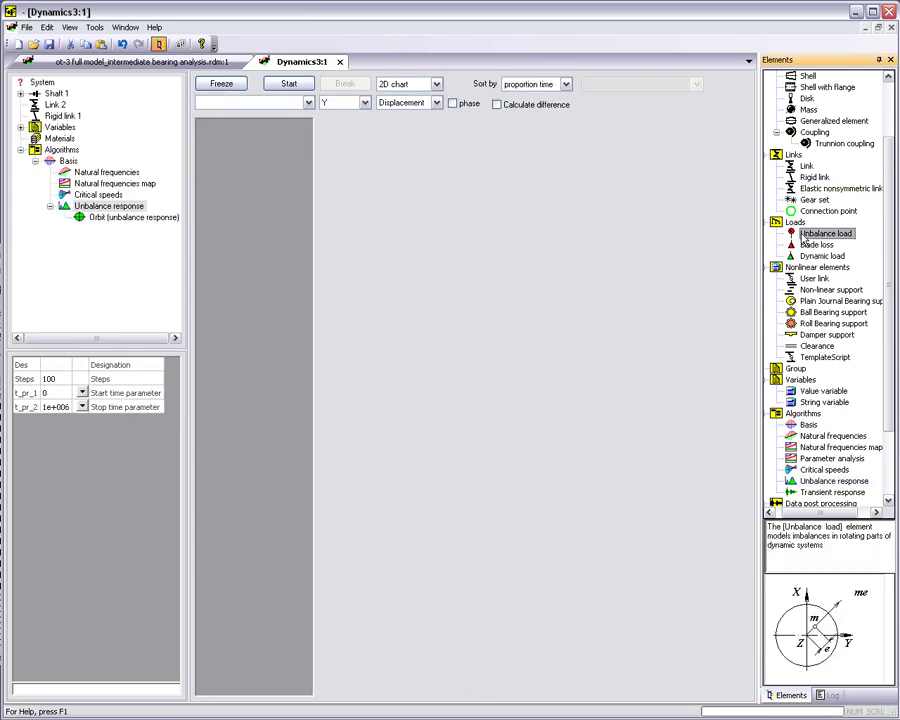
left_click(56, 93)
mouse_move(808, 238)
left_mouse_down()
mouse_move(511, 298)
mouse_move(490, 271)
left_mouse_up()
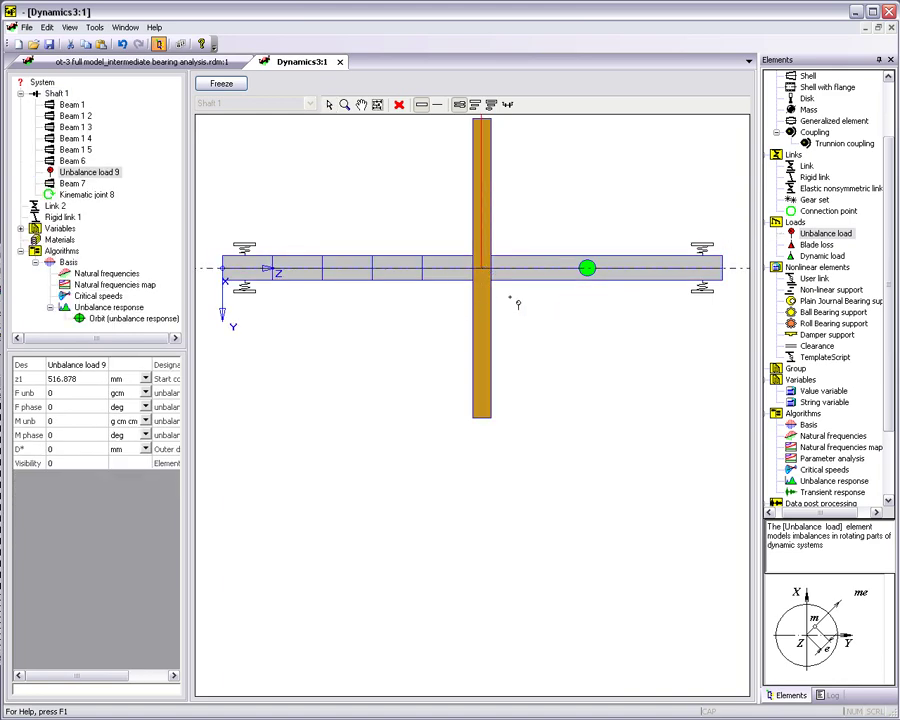
left_click(377, 105)
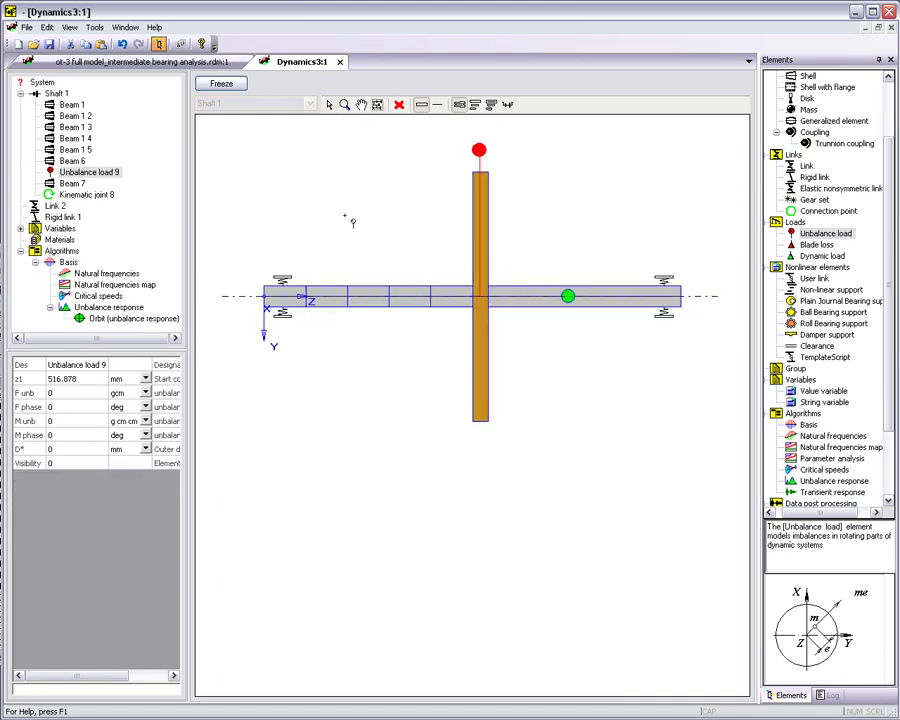
left_click(66, 394)
type("5")
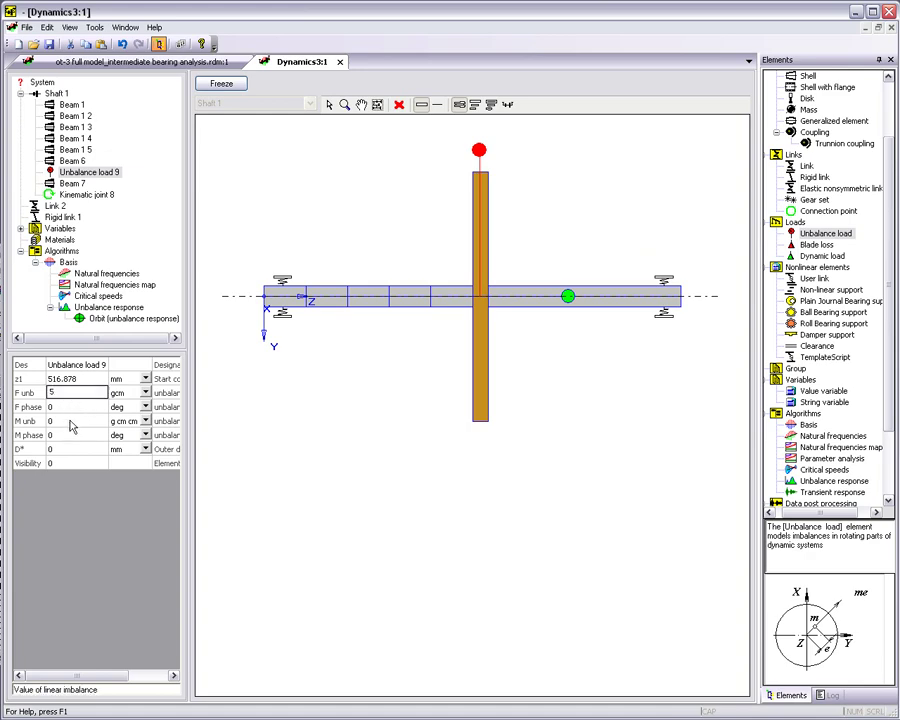
left_click(70, 422)
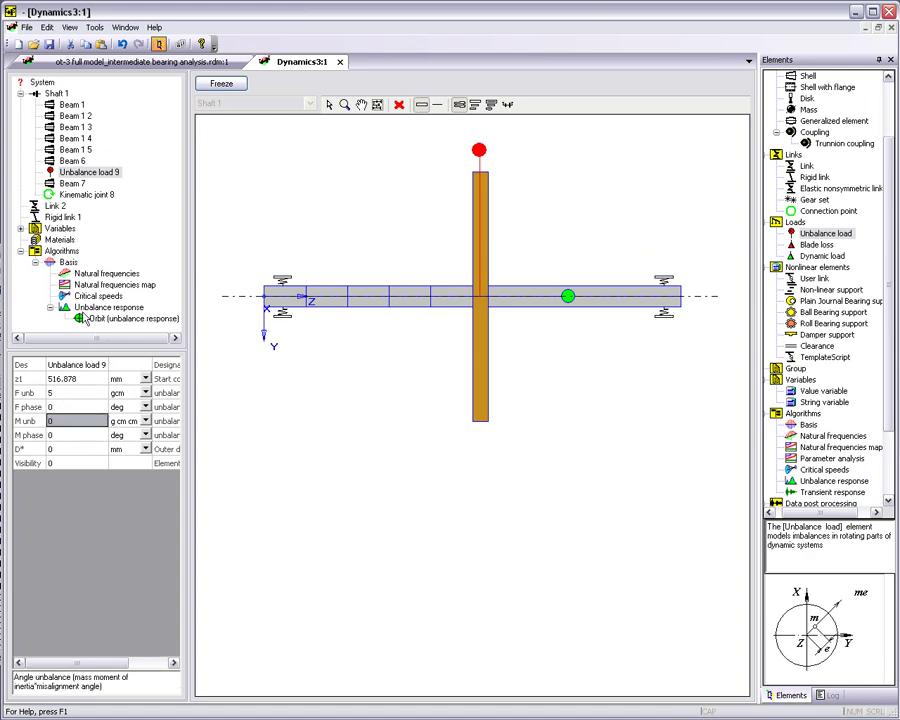
left_click(100, 307)
- Run the unbalance response and plot results at Beam 1 nodes and Link 2
left_click(290, 84)
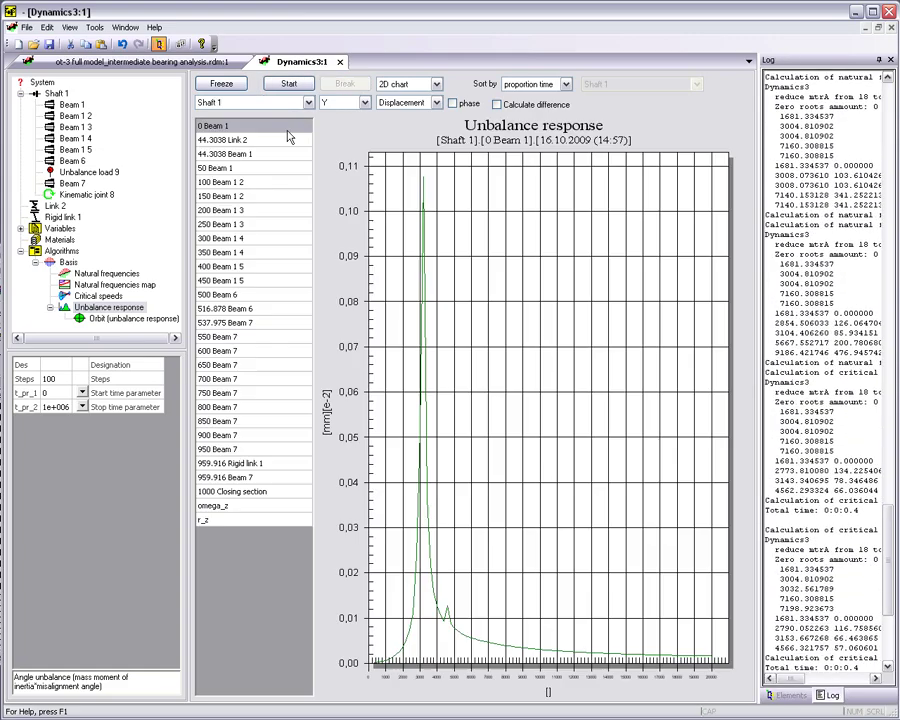
left_click(235, 182)
left_click(245, 238)
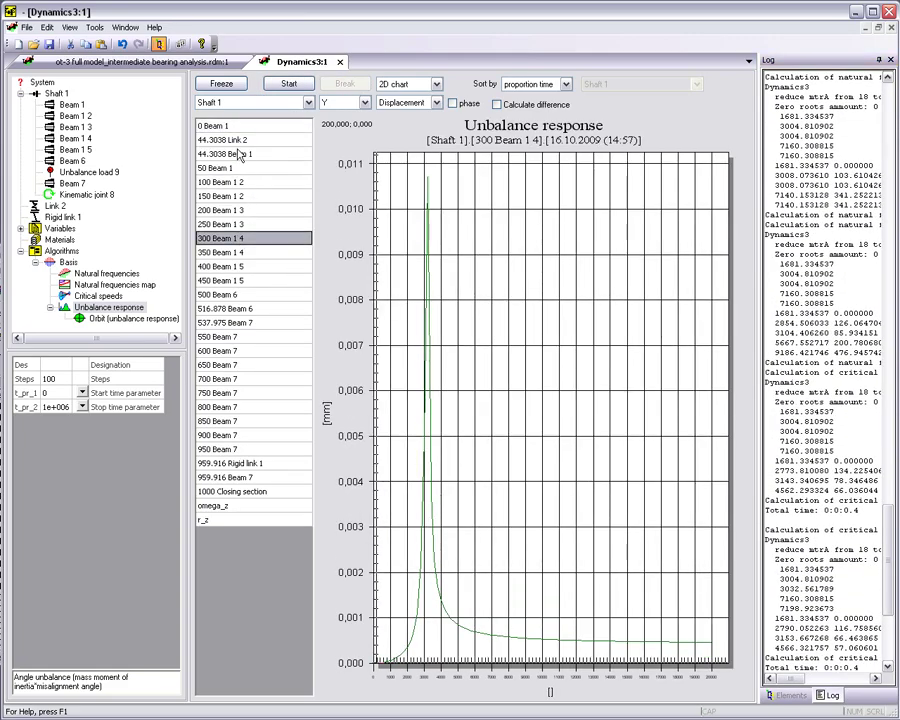
left_click(235, 140)
- Mark data points on the 2D response chart and read the peak near 3200, amplitude 0.269
left_click(410, 84)
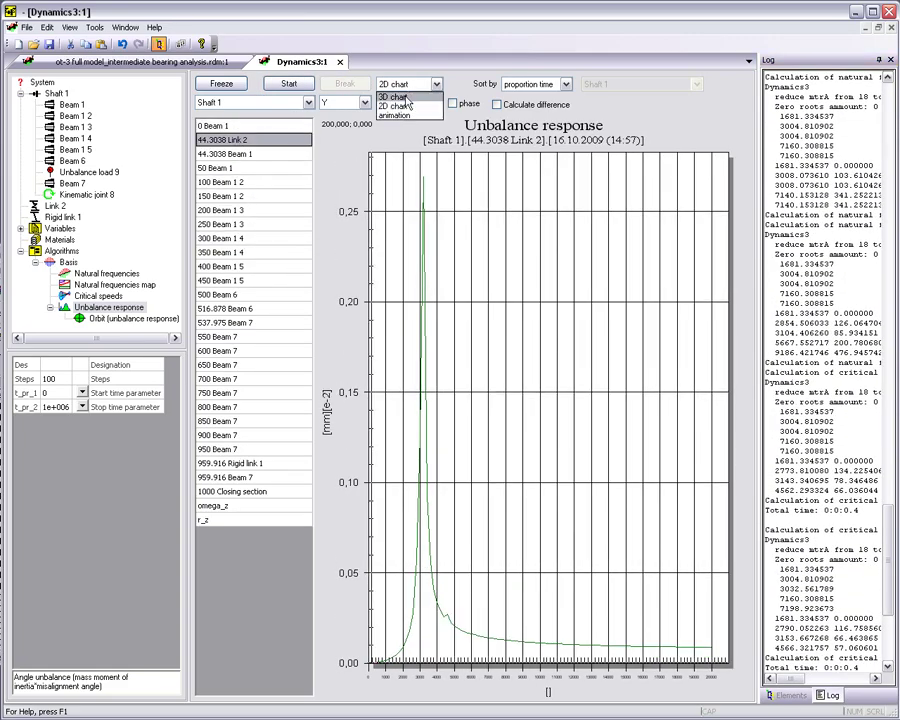
left_click(396, 97)
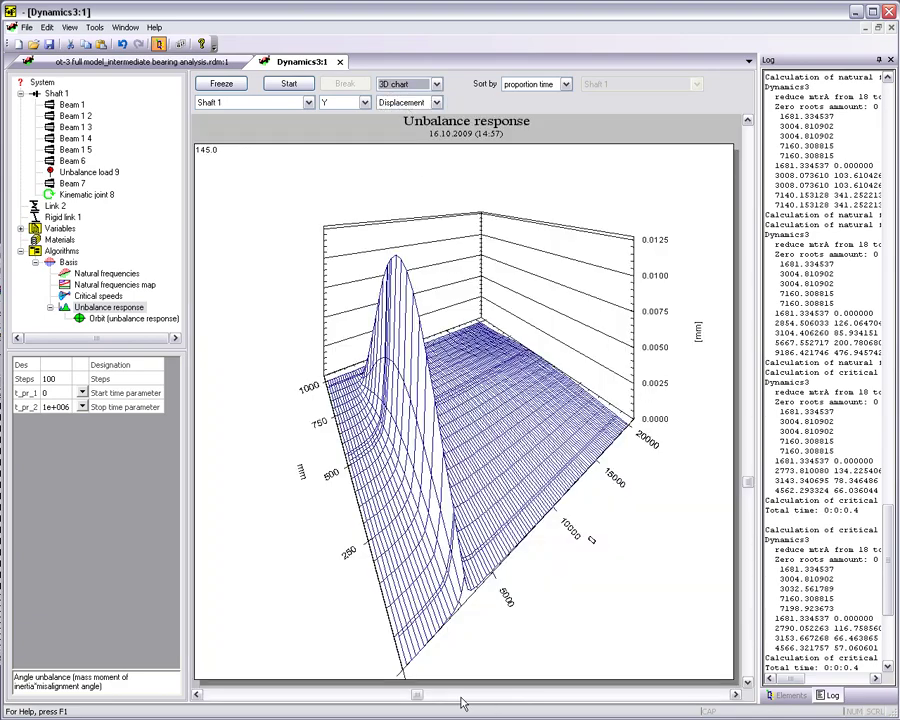
left_click_drag(418, 697, 472, 697)
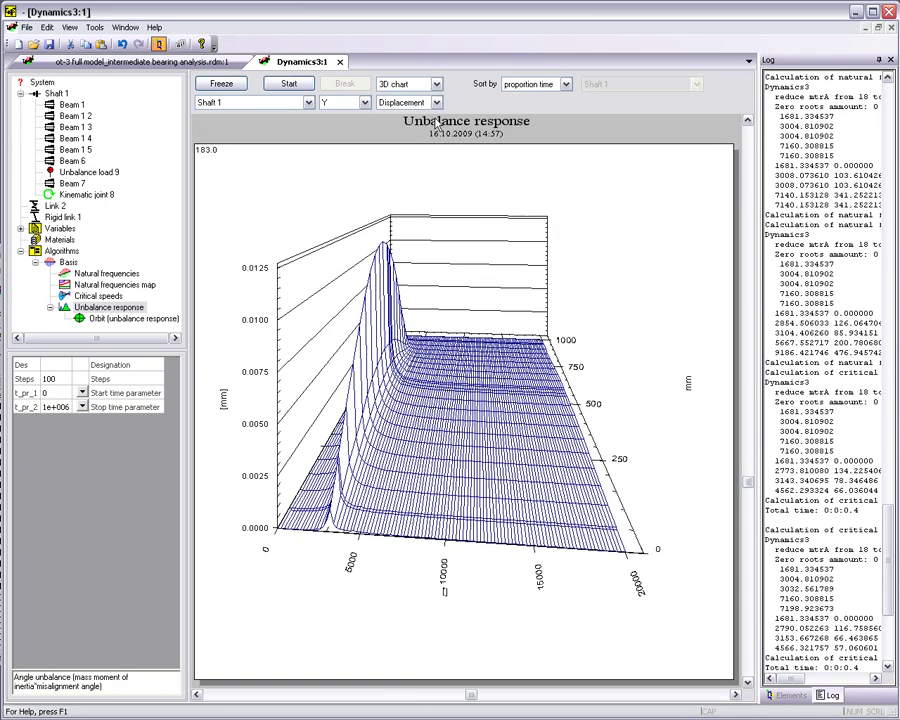
left_click(424, 86)
left_click(394, 96)
right_click(448, 369)
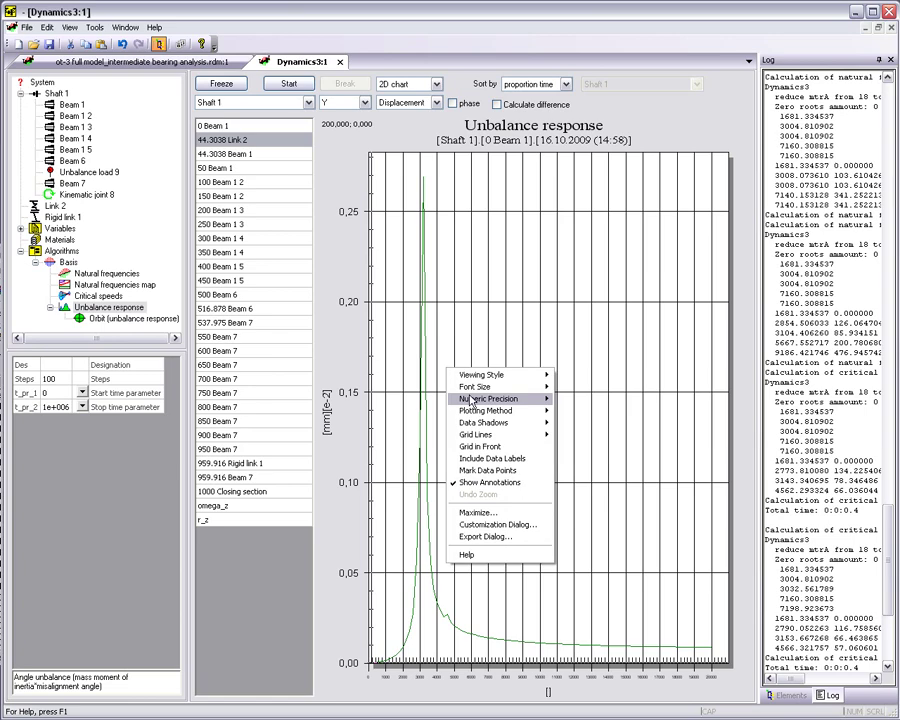
left_click(487, 471)
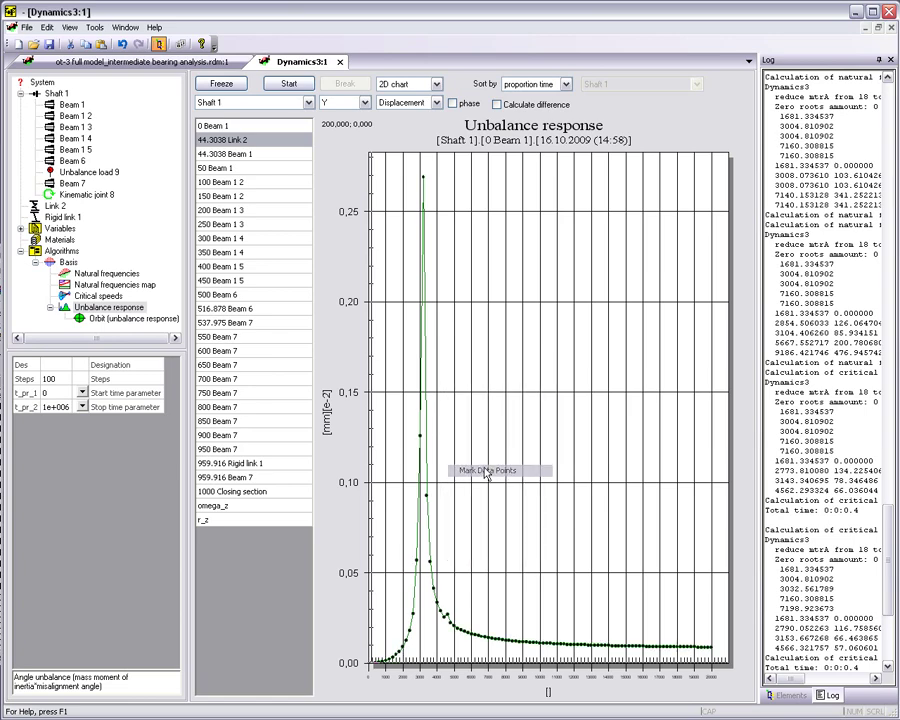
left_click(423, 180)
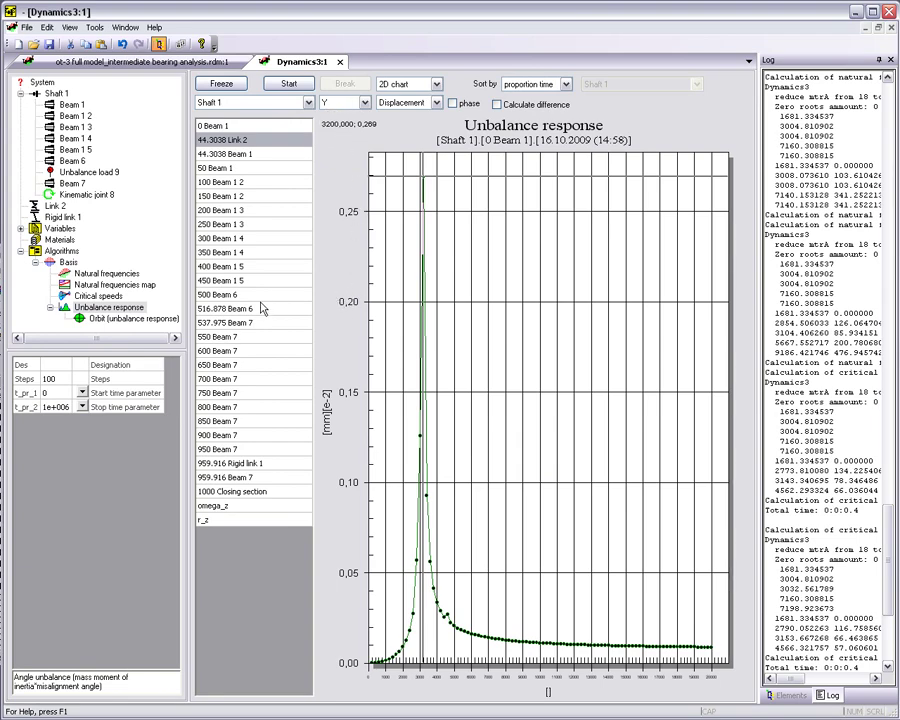
- Compare the critical speeds with the unbalance response peak near 3200, ending on the response chart
left_click(97, 297)
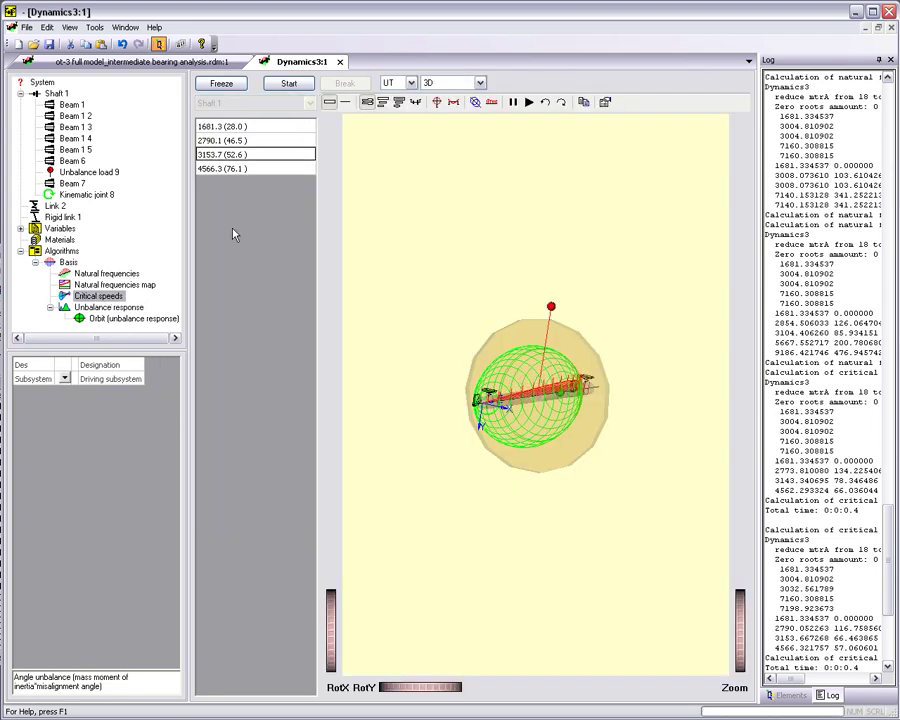
left_click(261, 157)
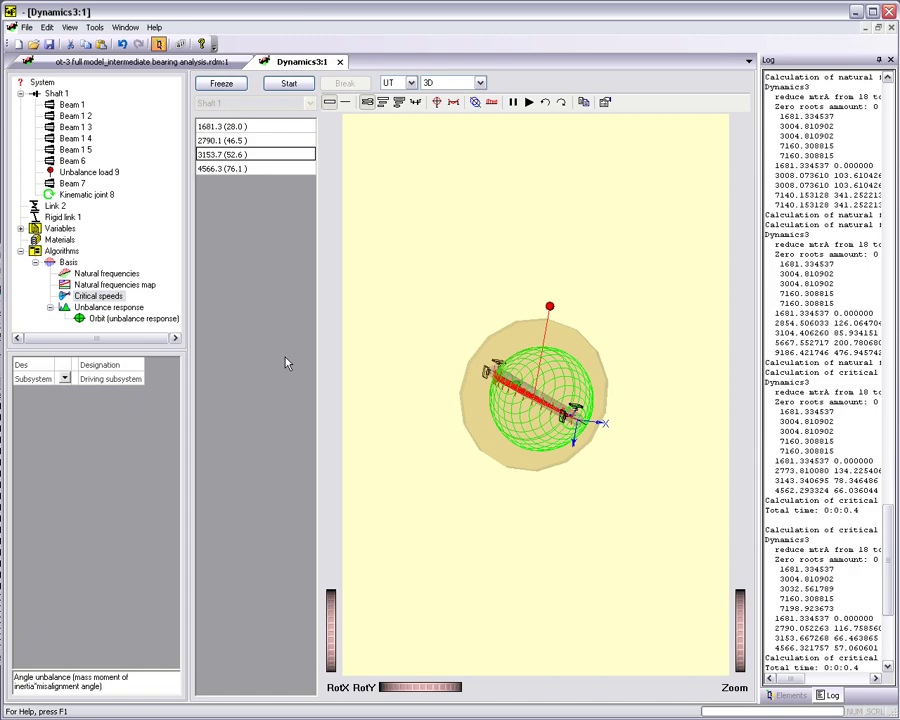
left_click(102, 307)
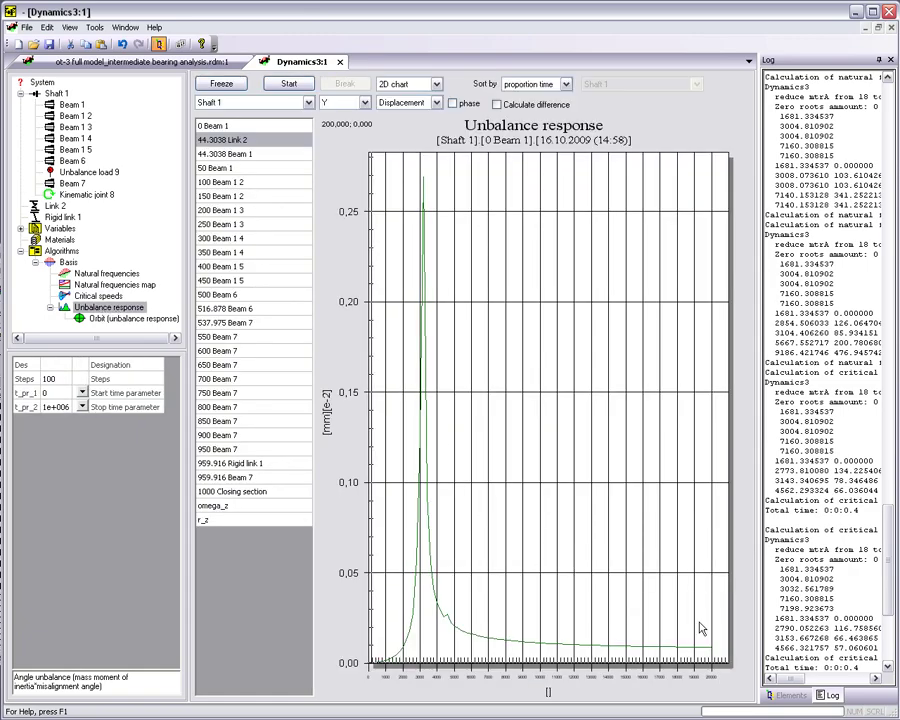
left_click(787, 695)
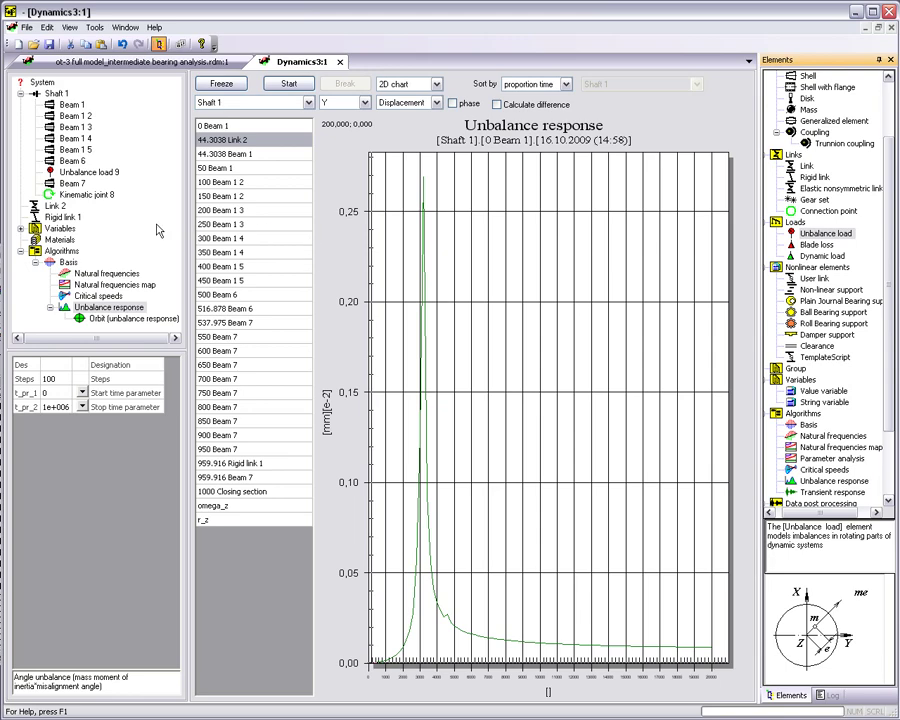
left_click(96, 296)
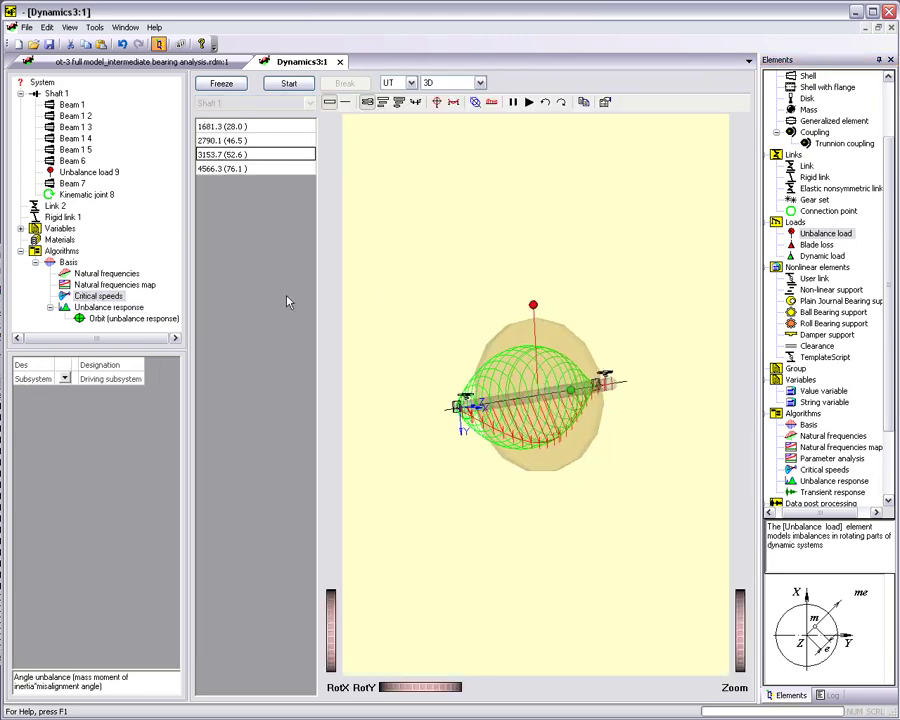
left_click(100, 308)
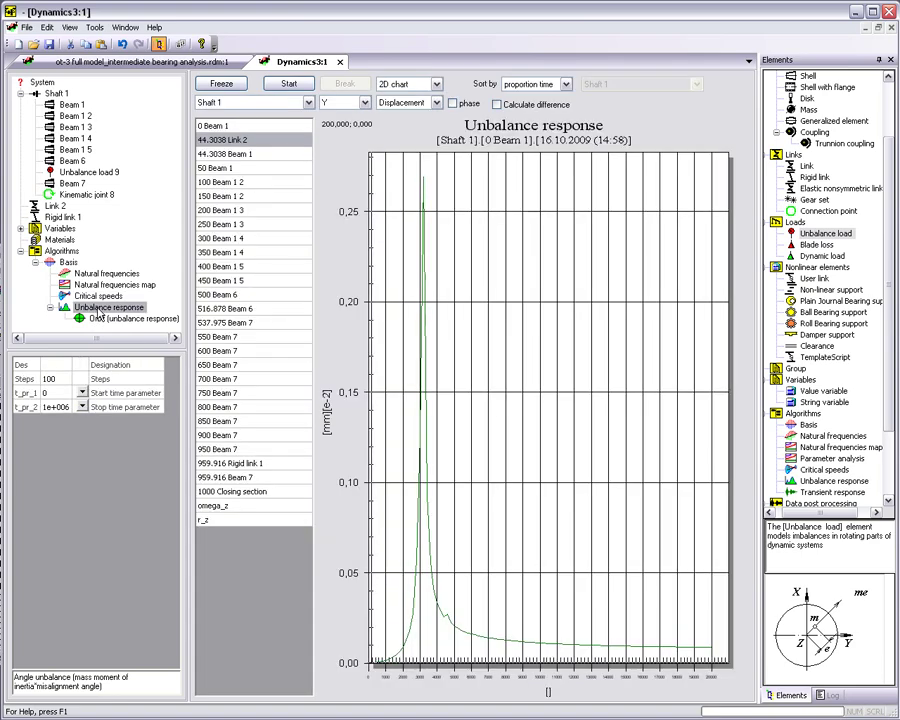